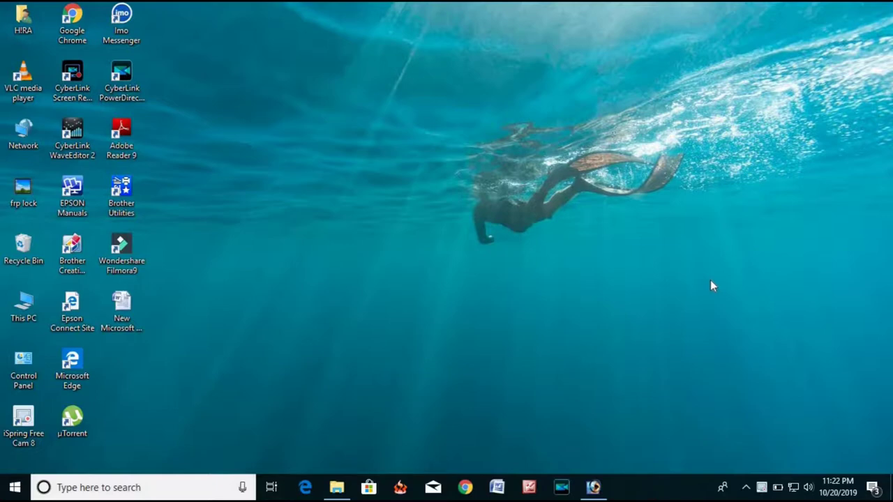
Open the edv 1 folder on Local Disk (F:) and select the portrait photo.
left_click(337, 488)
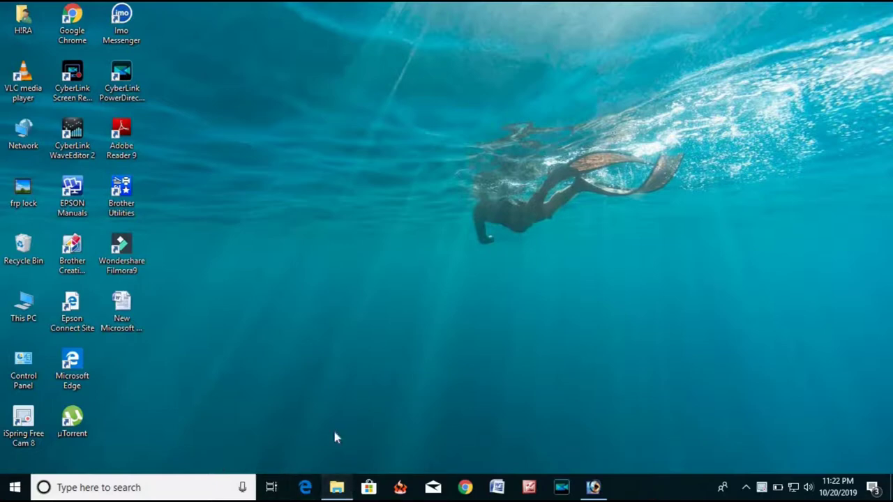
left_click(233, 133)
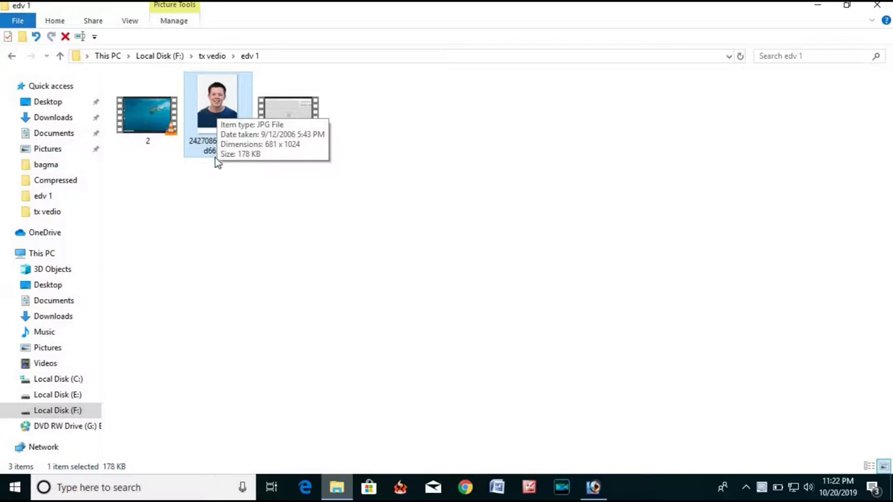
left_click(281, 106)
left_click(208, 99)
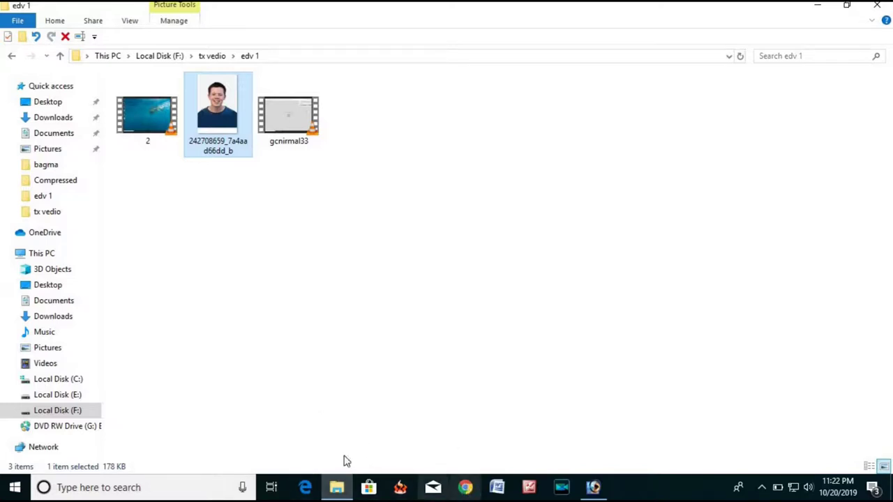
left_click(305, 491)
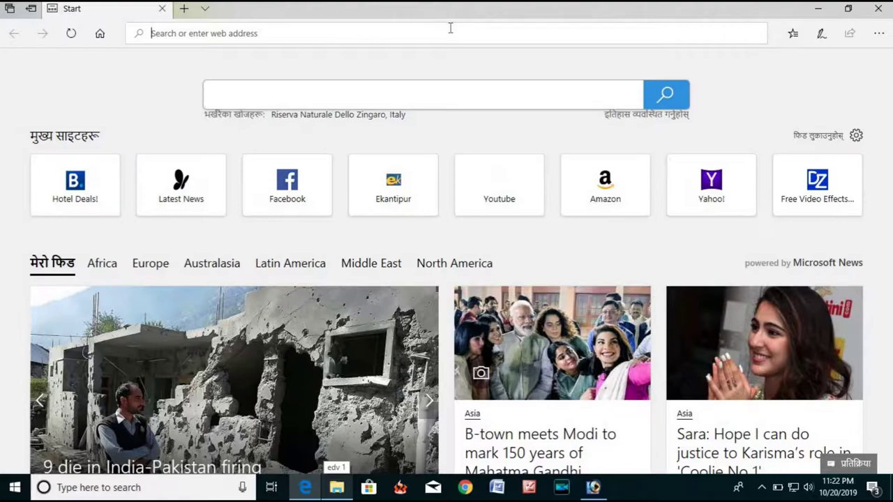
Navigate Edge to dvlottery.state.gov, correcting a typo in the address.
type("dvlote")
key("BackSpace")
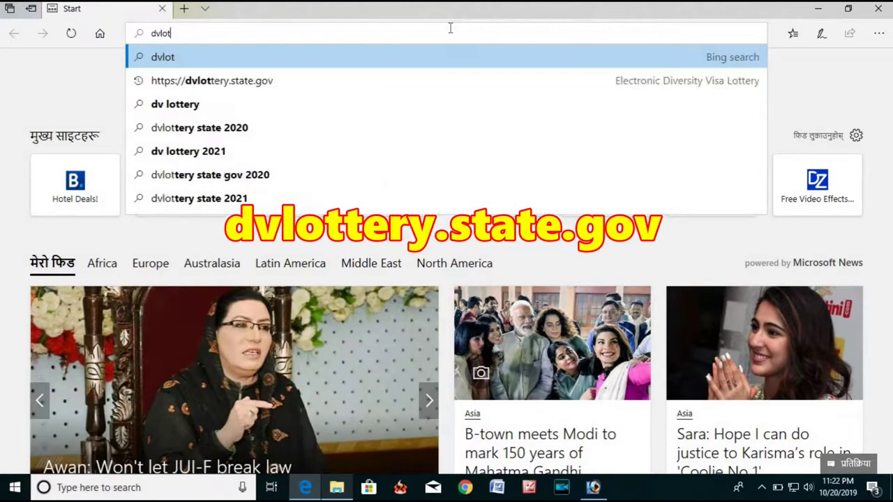
type("tery.state")
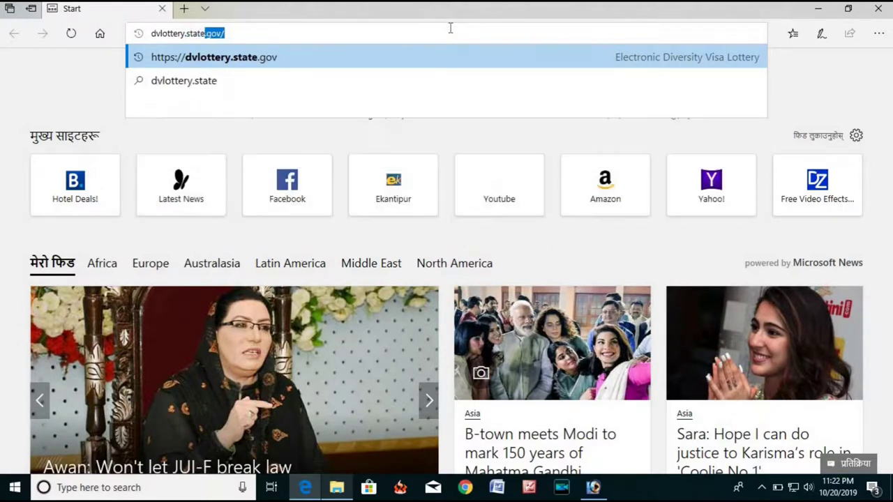
type(".gov")
key("Return")
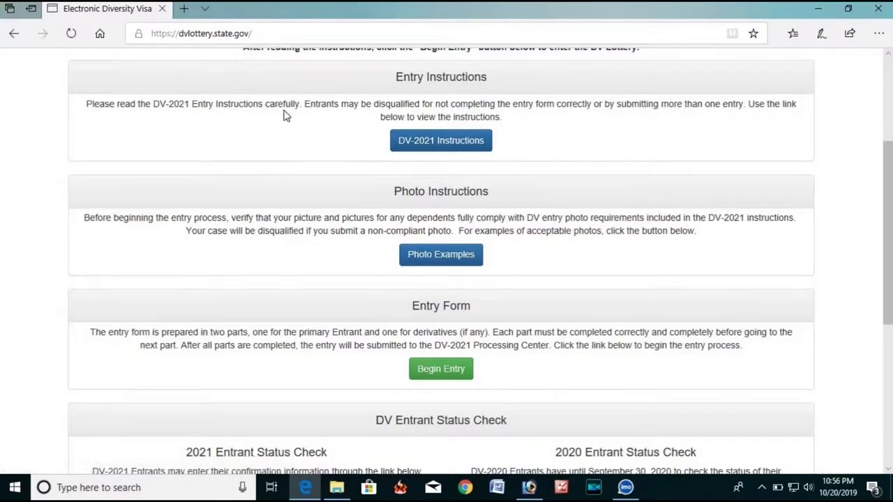
Open the Photo Examples page from Photo Instructions in a new tab.
scroll(454, 216, "down", 2)
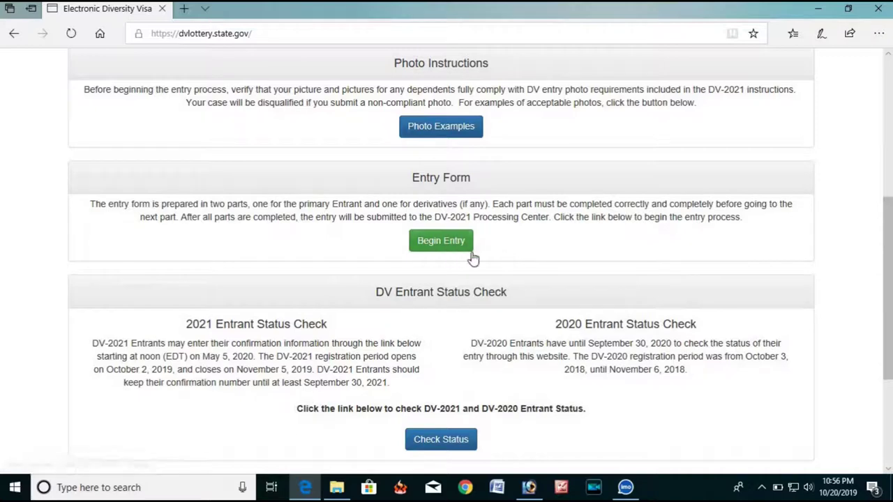
scroll(499, 258, "up", 1)
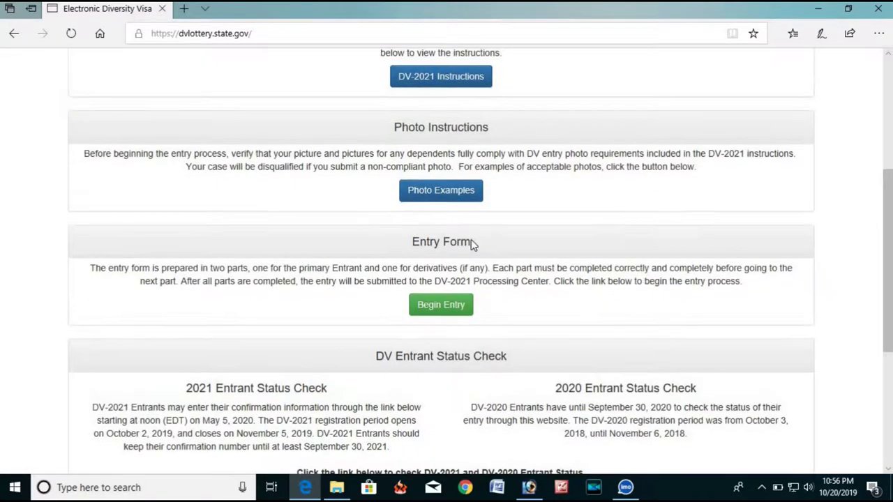
scroll(470, 240, "up", 1)
middle_click(469, 254)
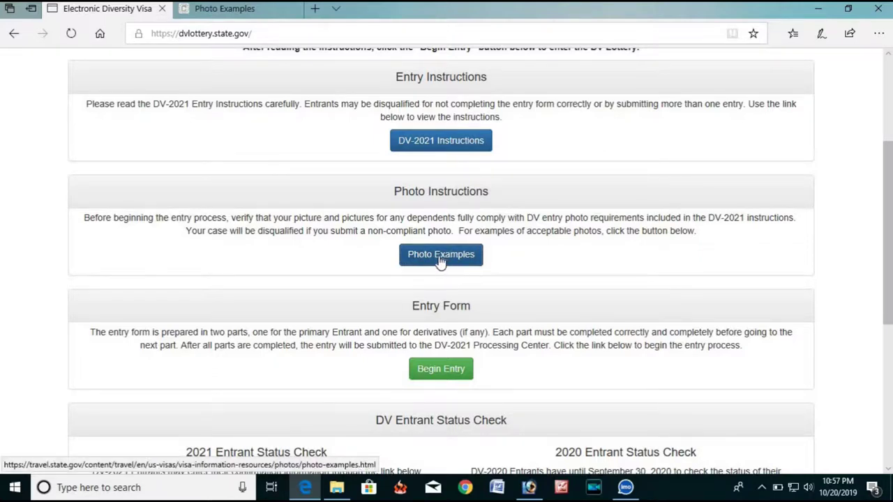
left_click(440, 255)
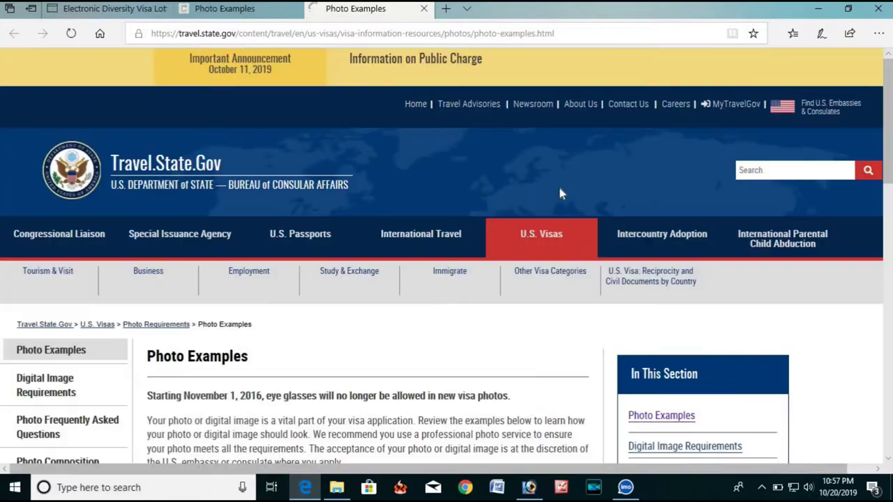
Scroll through the acceptable and detailed visa photo examples down to the Photo Tool offer.
scroll(409, 140, "down", 4)
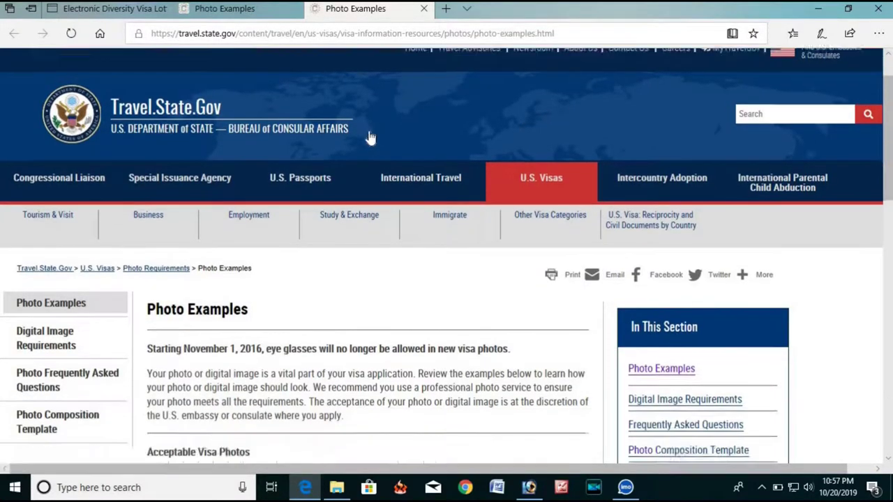
scroll(439, 126, "up", 1)
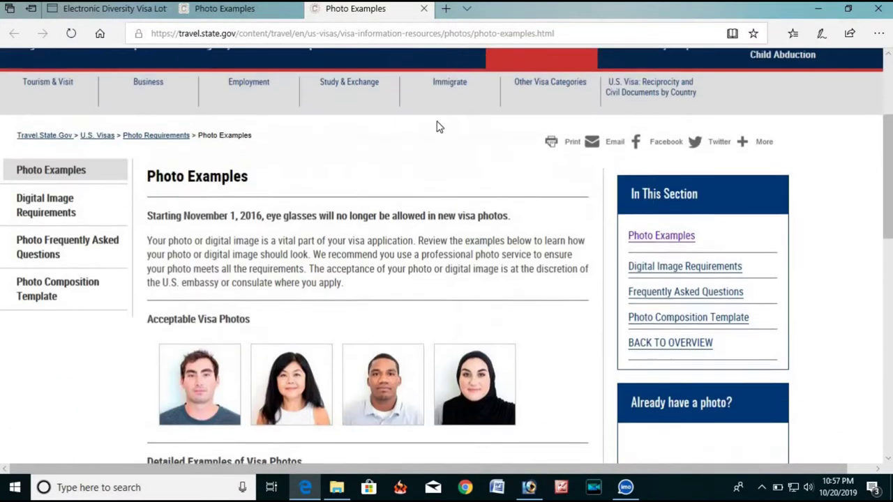
scroll(313, 235, "down", 3)
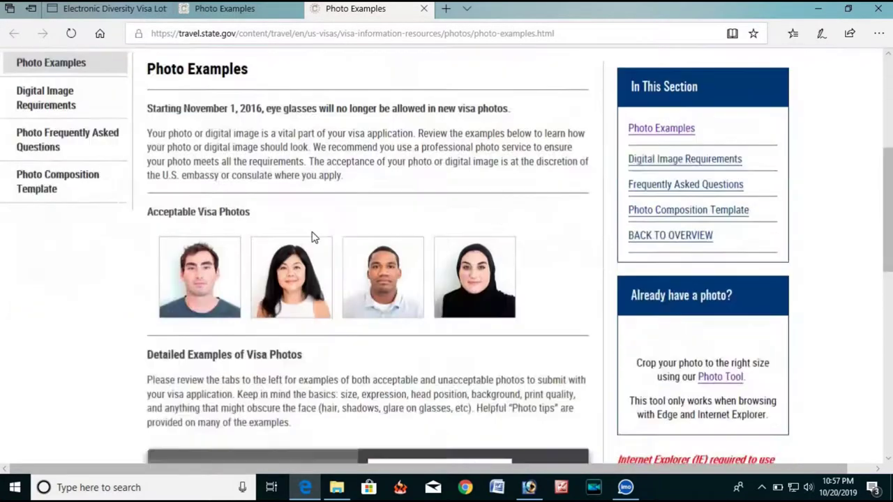
scroll(216, 240, "down", 2)
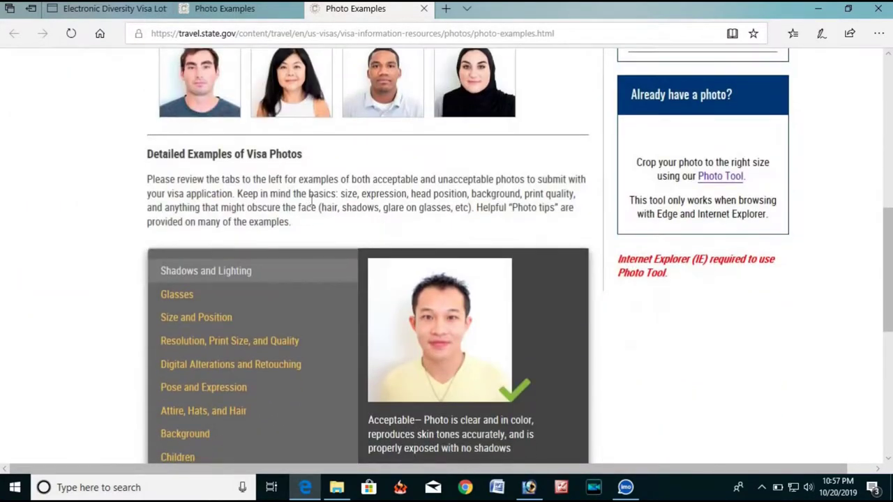
scroll(318, 195, "up", 6)
scroll(318, 195, "down", 10)
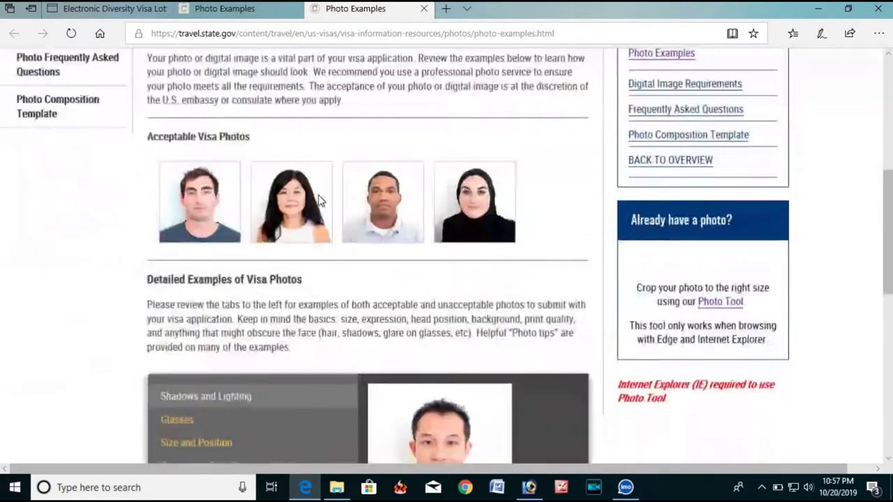
scroll(319, 201, "up", 5)
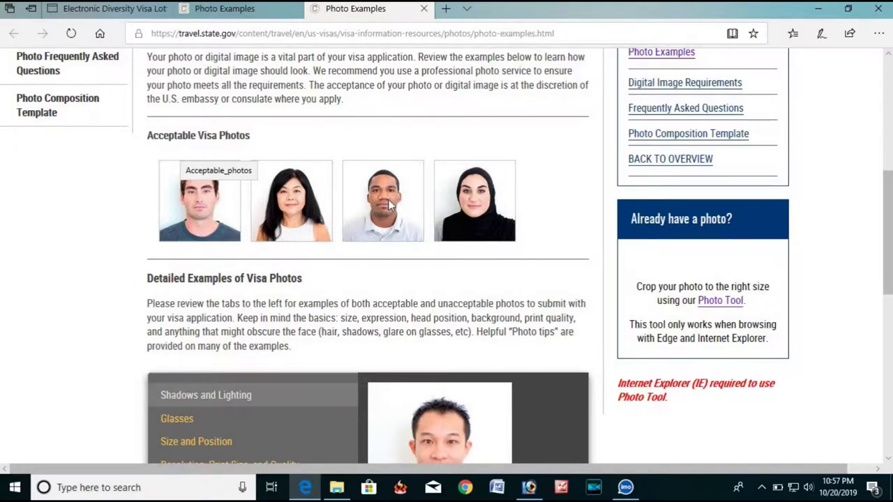
scroll(441, 202, "down", 5)
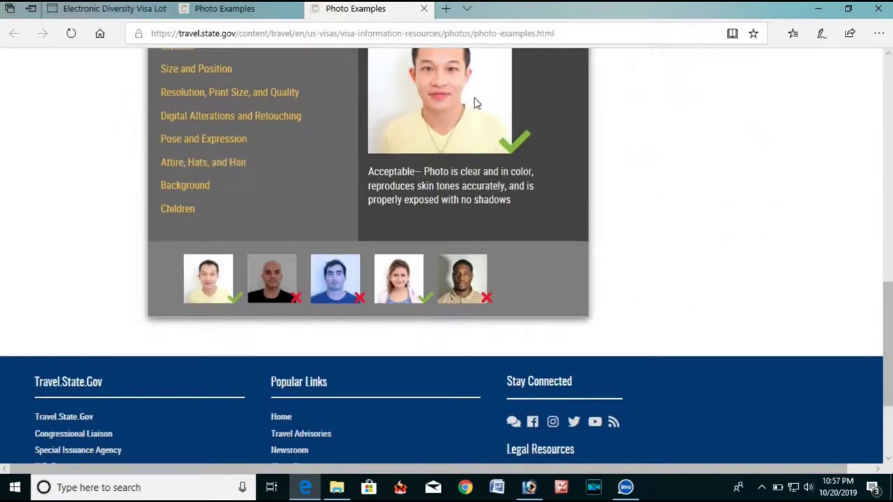
scroll(466, 177, "up", 1)
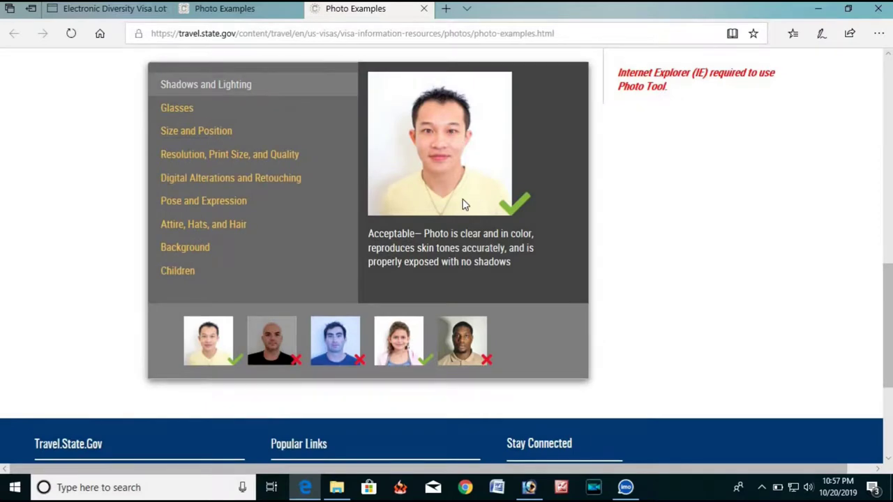
scroll(479, 203, "down", 1)
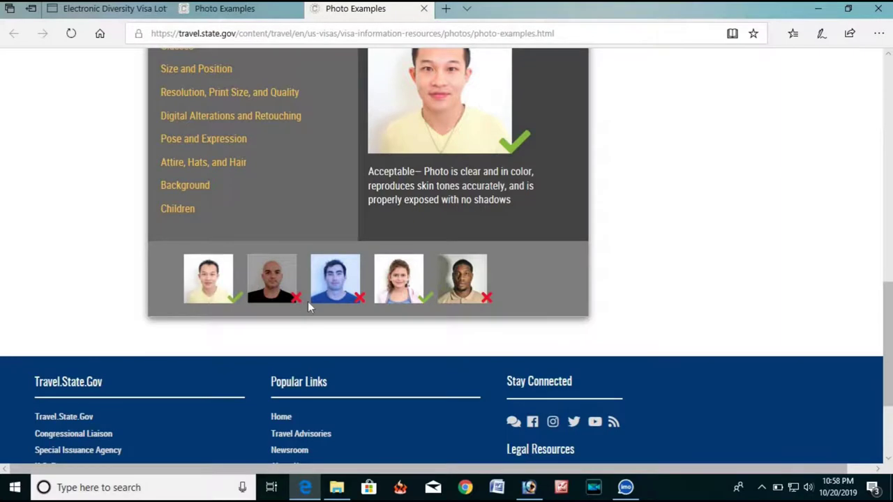
scroll(309, 305, "up", 5)
scroll(334, 297, "down", 2)
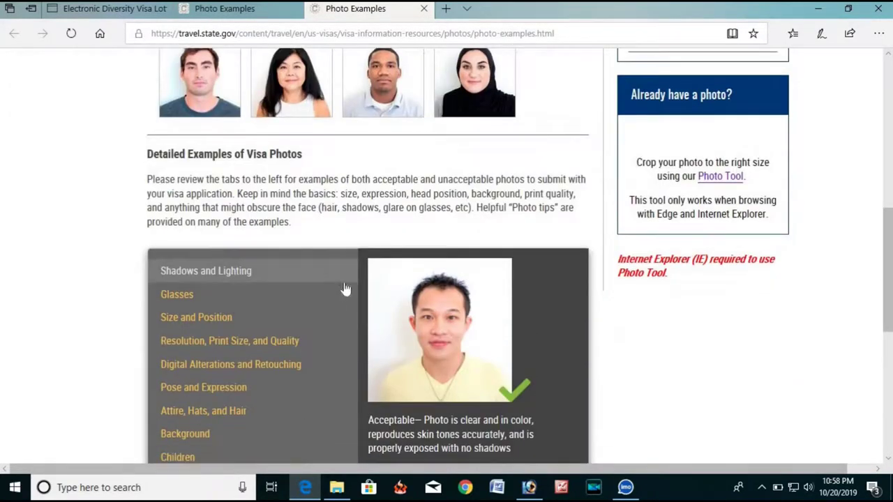
Launch the Photo Tool with Flash always allowed and pick the portrait photo in edv 1.
left_click(722, 182)
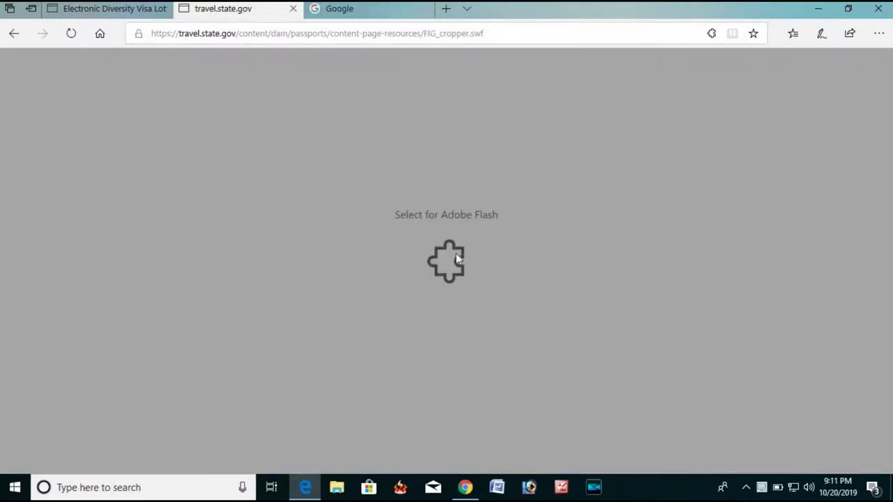
left_click(456, 256)
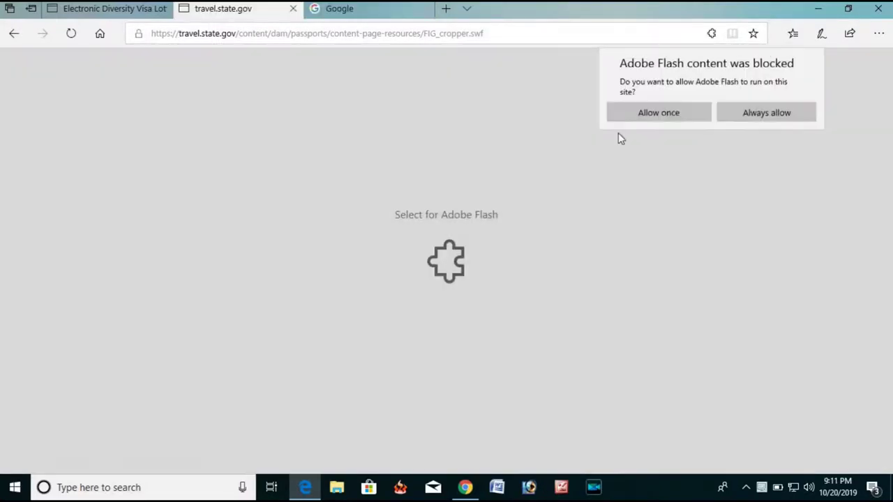
left_click(753, 113)
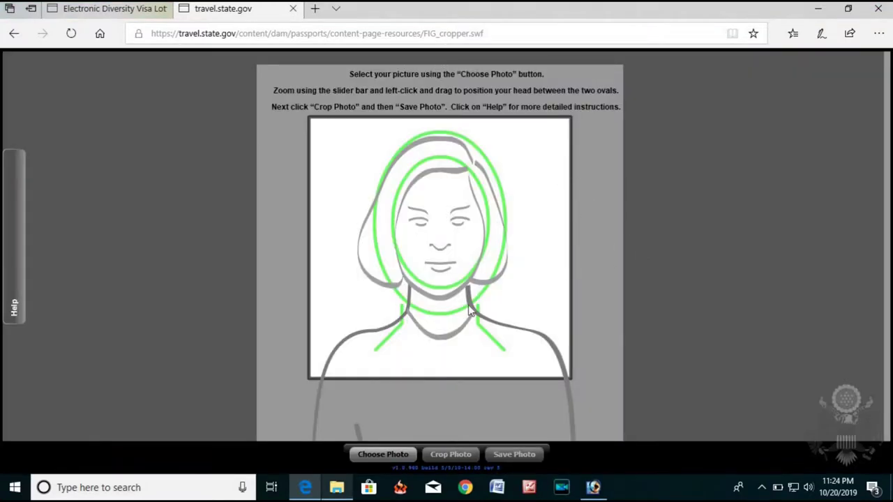
left_click(383, 455)
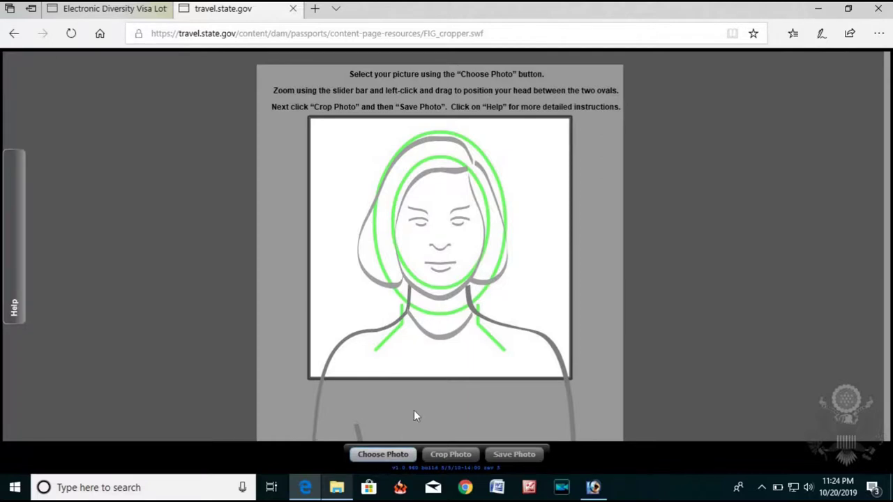
left_click(168, 105)
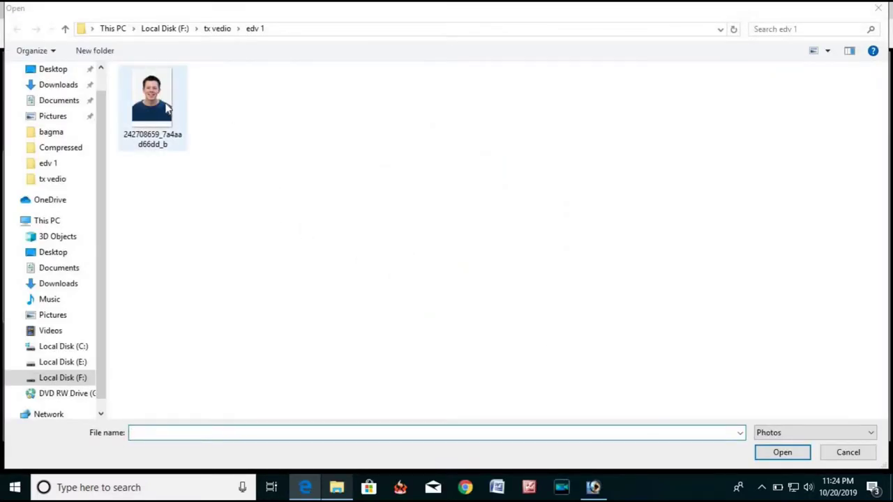
Load the portrait, scale it to 0.60, fit the head between the ovals, and crop.
left_click(782, 453)
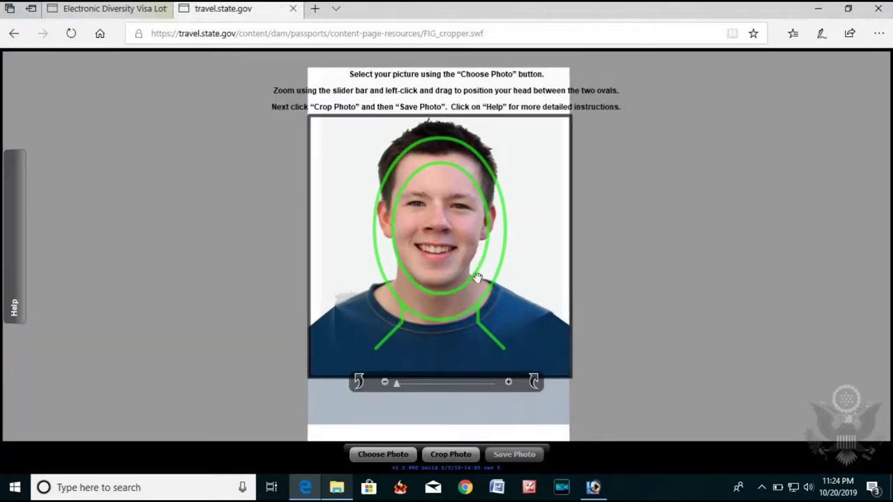
left_click_drag(397, 385, 407, 385)
left_click_drag(428, 342, 403, 386)
left_click_drag(451, 313, 450, 309)
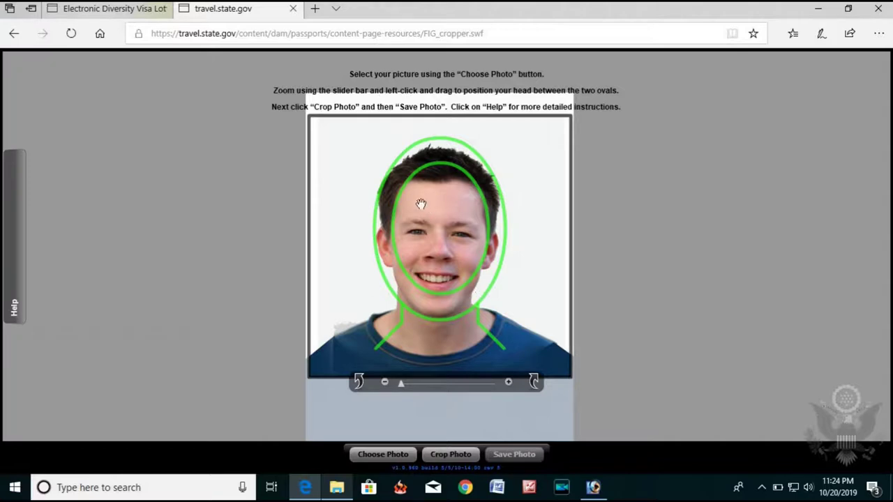
left_click(450, 455)
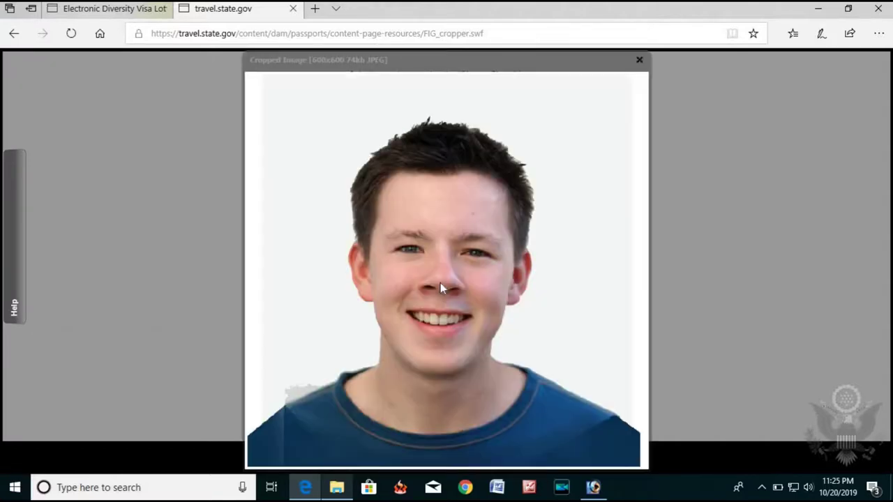
Save the crop as CROPPED-242708659_7a4aad66dd_b in edv 1 and select it in File Explorer.
left_click(639, 59)
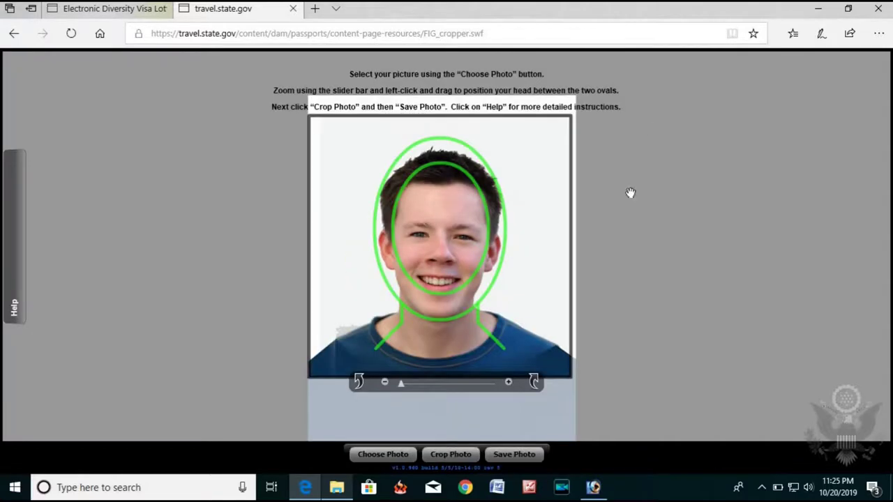
left_click(512, 454)
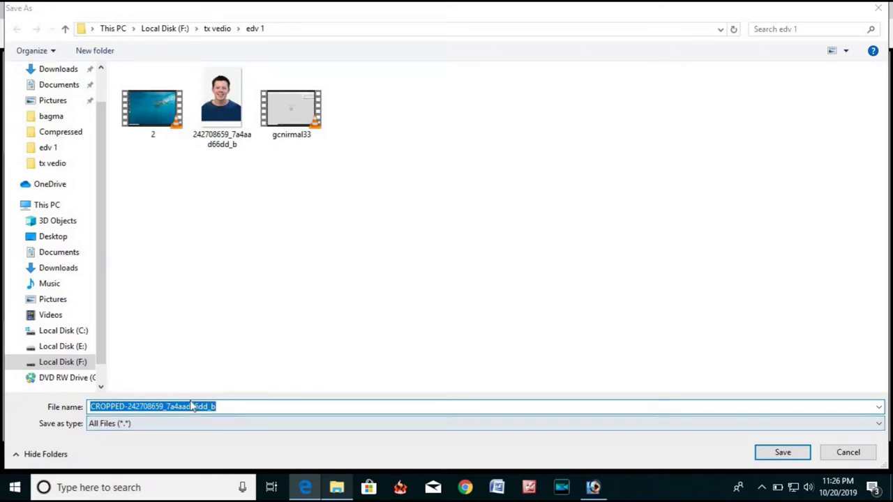
left_click(778, 452)
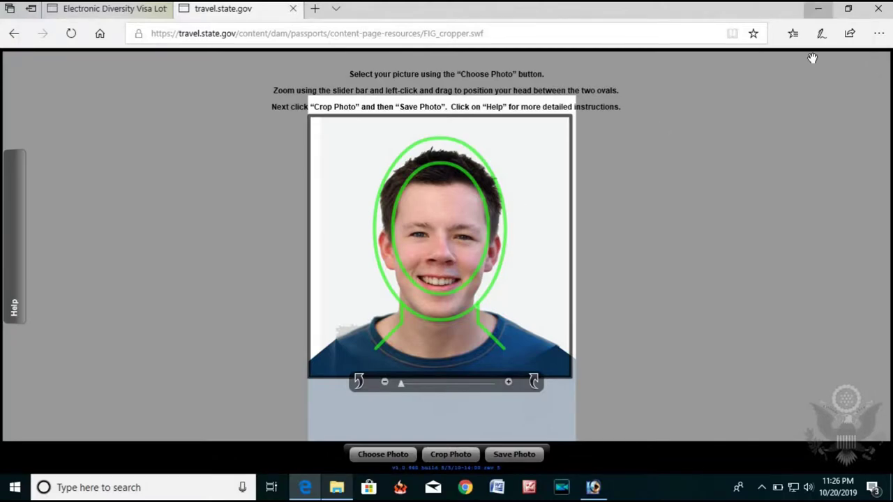
left_click(820, 10)
left_click(271, 129)
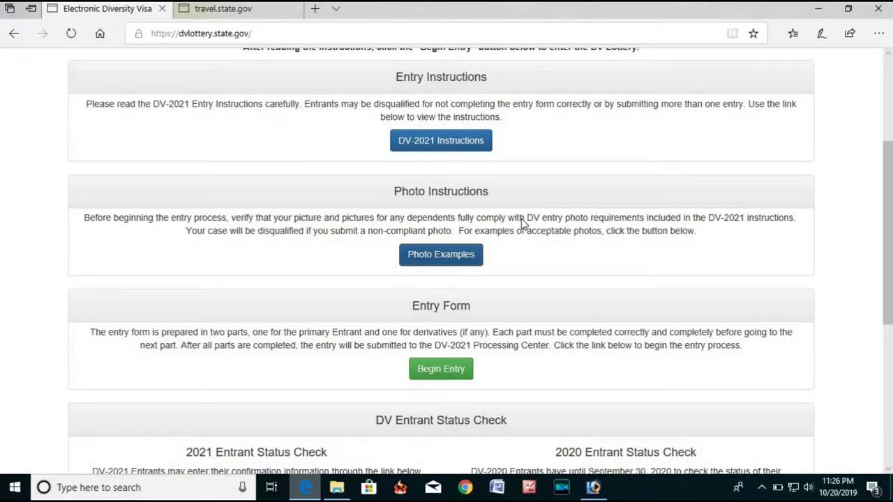
Begin the DV-2021 entry and submit the authentication code shown in the picture.
scroll(442, 195, "down", 2)
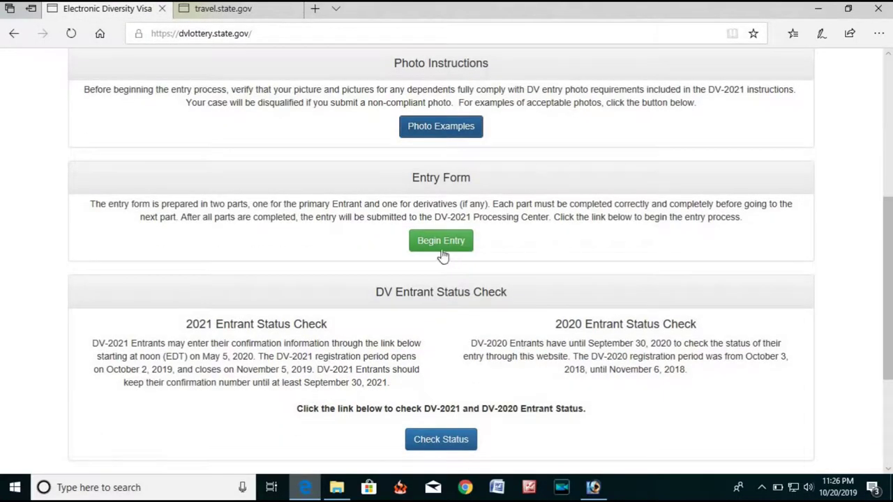
left_click(449, 247)
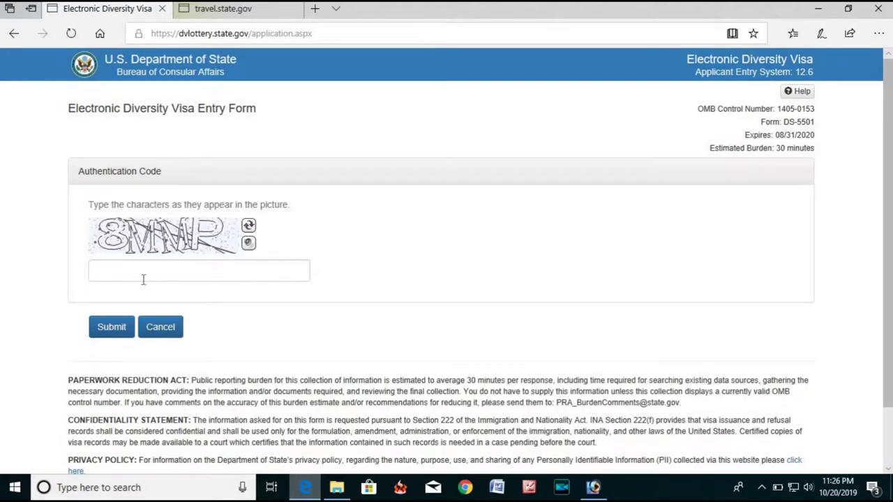
left_click(132, 272)
type("8MMP")
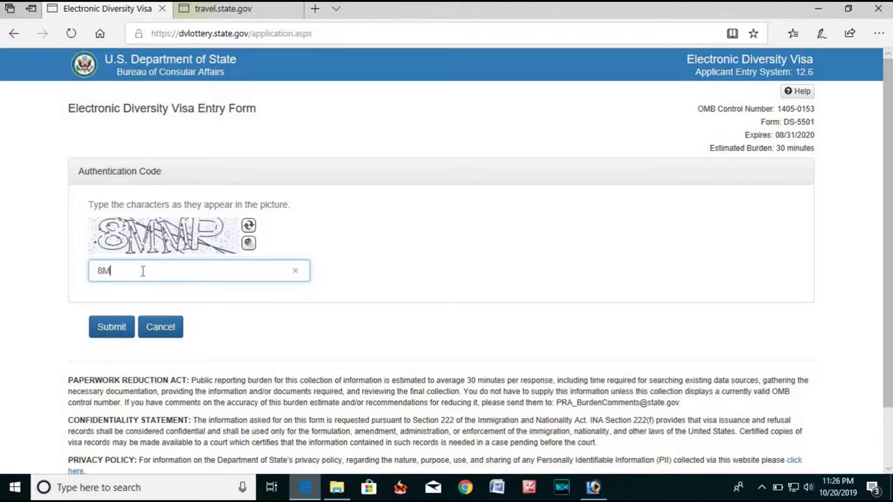
left_click(109, 327)
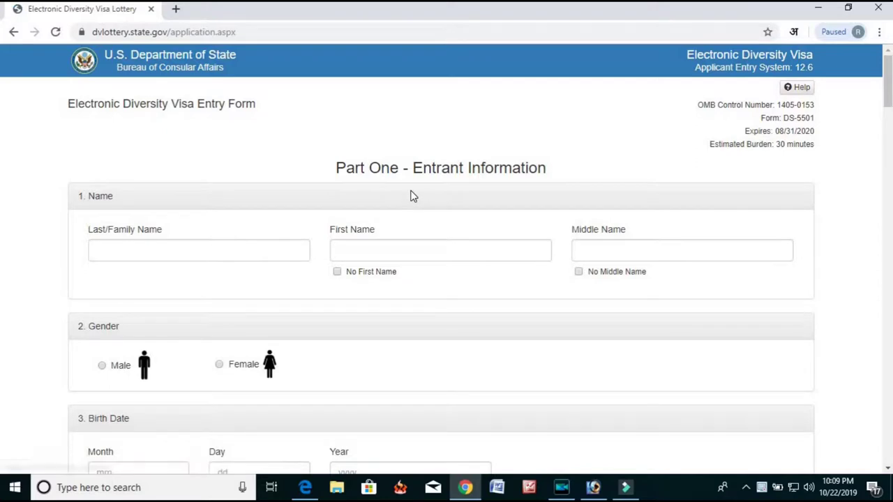
Enter the entrant's last name and first name.
scroll(279, 220, "down", 1)
scroll(279, 225, "up", 1)
left_click(211, 247)
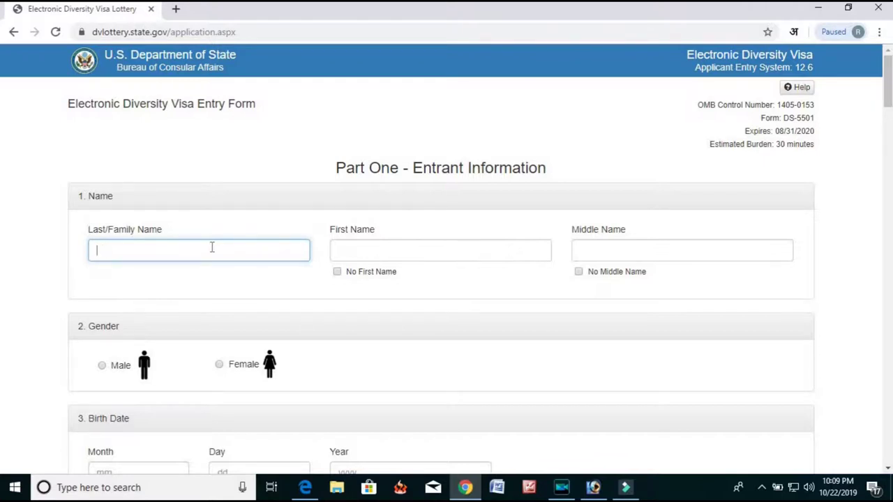
key("Tab")
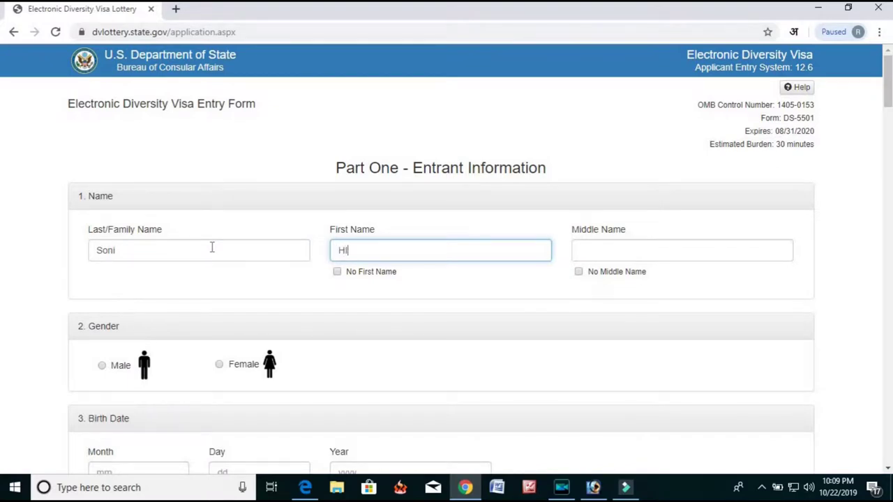
left_click(655, 286)
Tick No Middle Name and select Male as the gender.
left_click(631, 279)
scroll(398, 233, "down", 2)
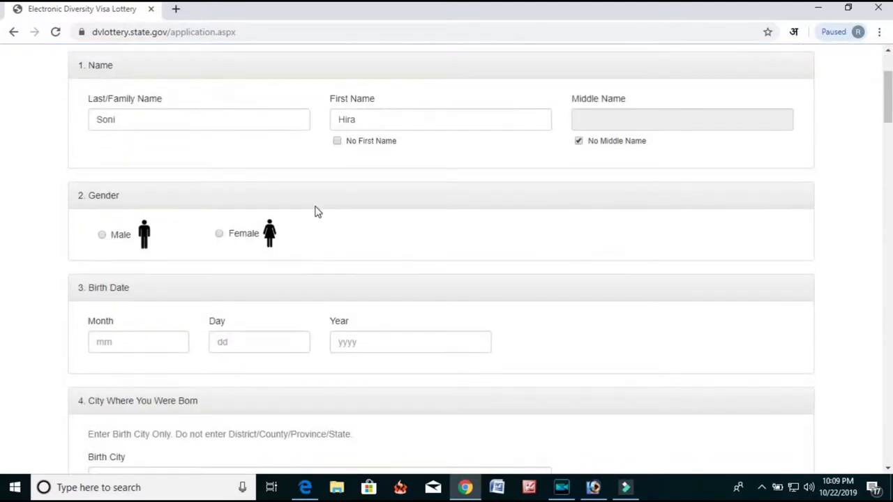
scroll(181, 195, "down", 1)
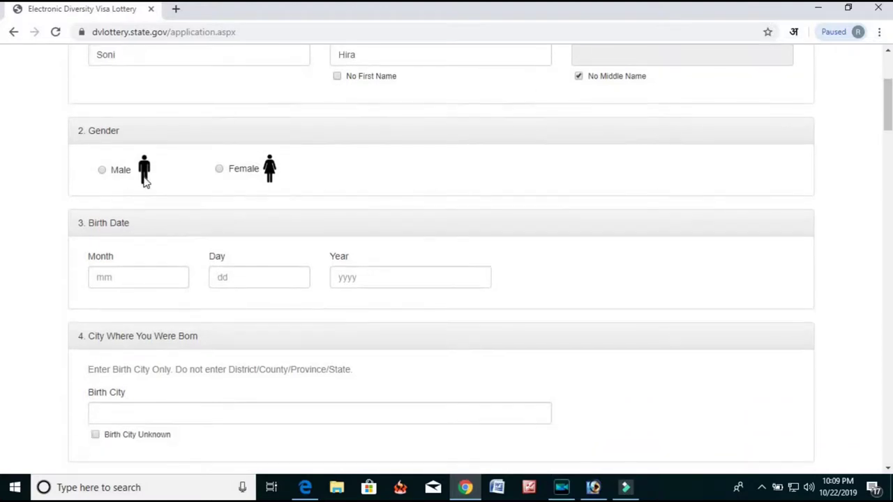
left_click(102, 171)
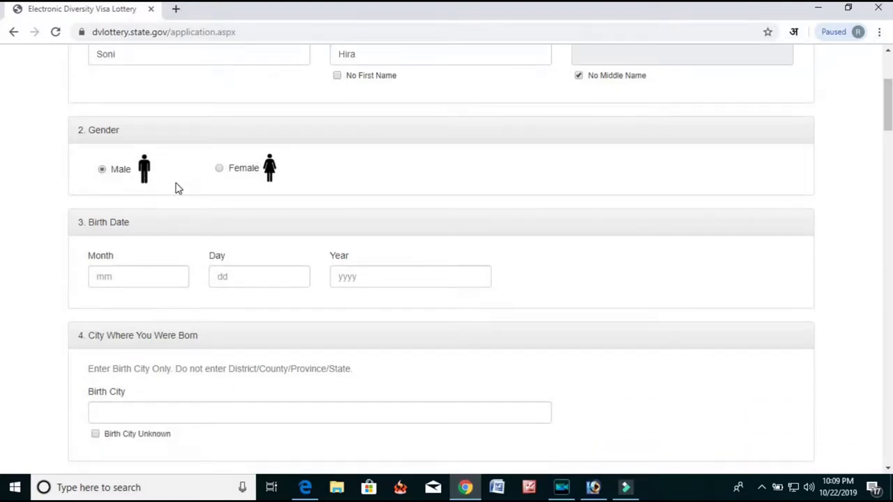
scroll(228, 177, "down", 1)
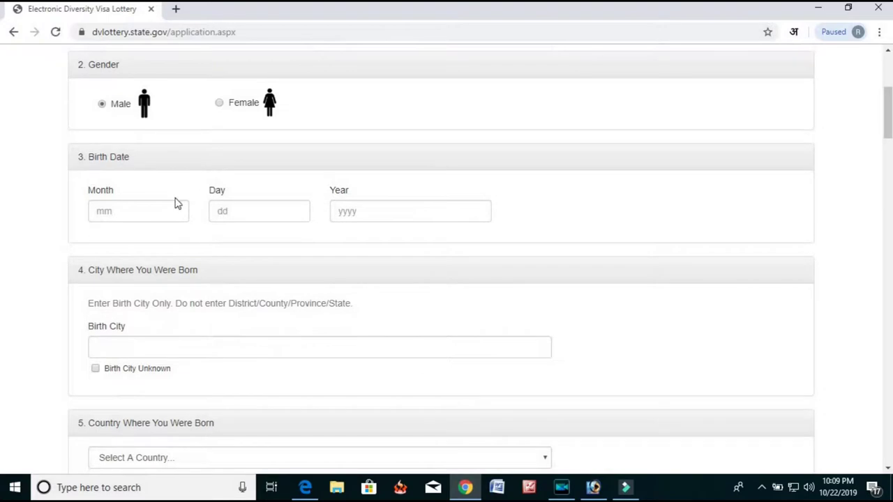
left_click(151, 212)
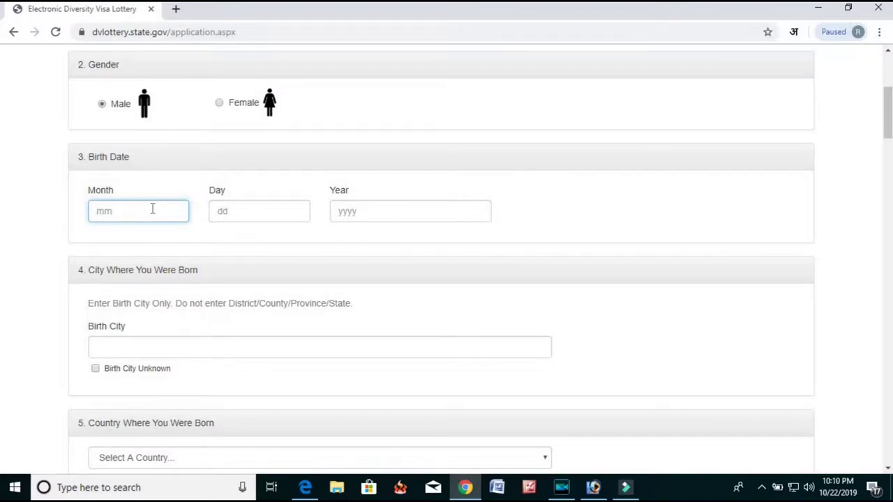
key("Tab")
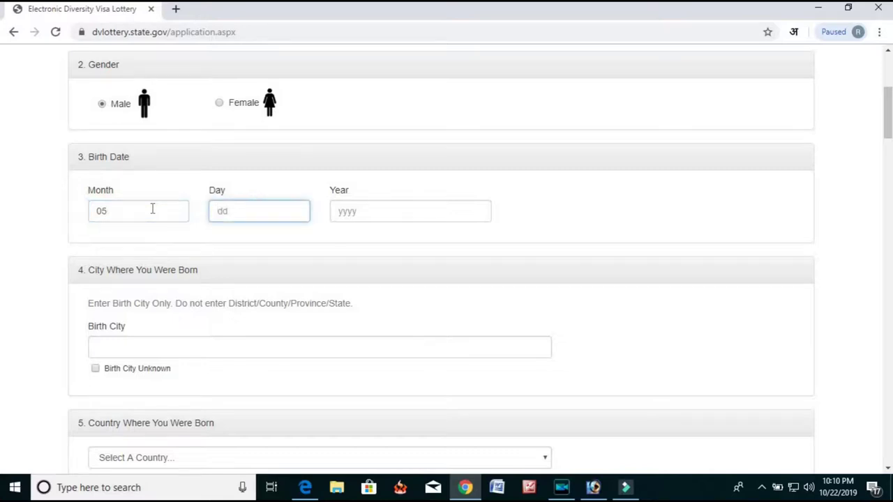
left_click(396, 216)
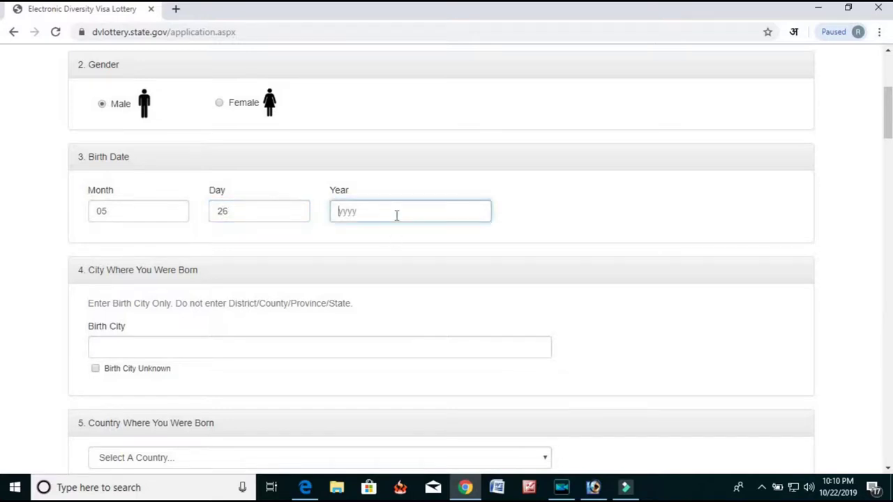
type("1995")
Enter Lamahi as the birth city.
scroll(377, 205, "down", 3)
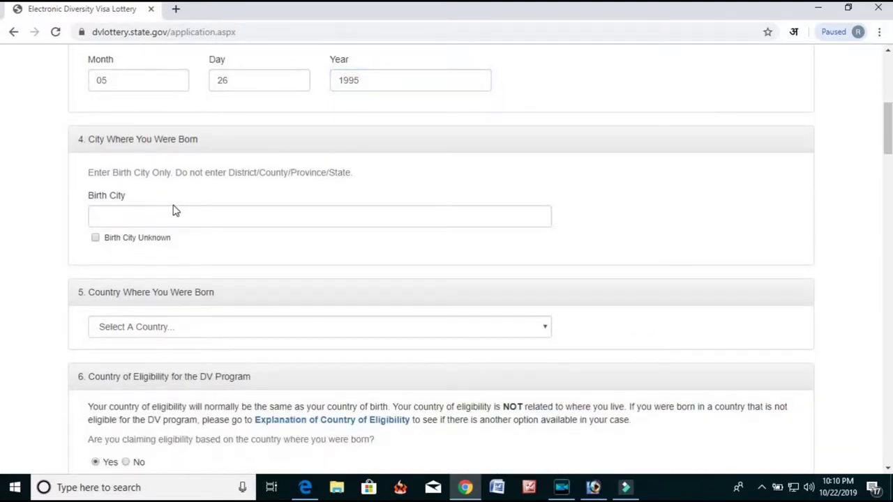
left_click(199, 217)
scroll(199, 217, "down", 3)
scroll(201, 119, "up", 3)
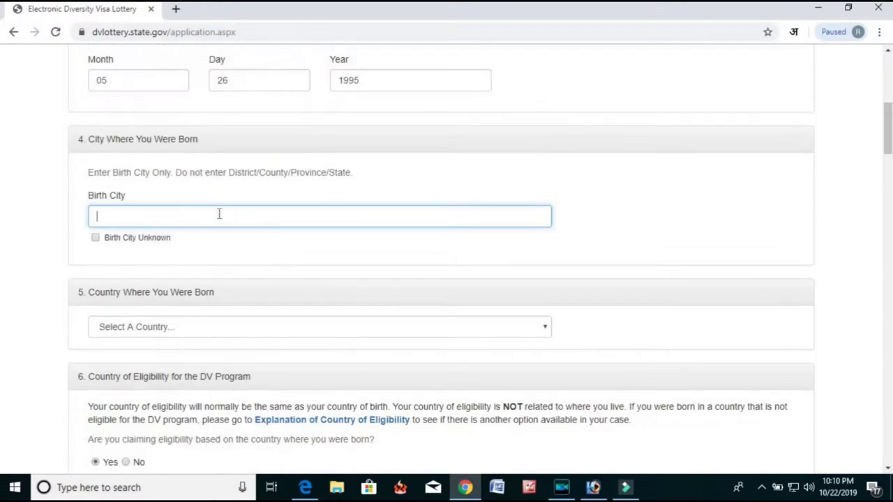
type("La")
scroll(230, 216, "down", 2)
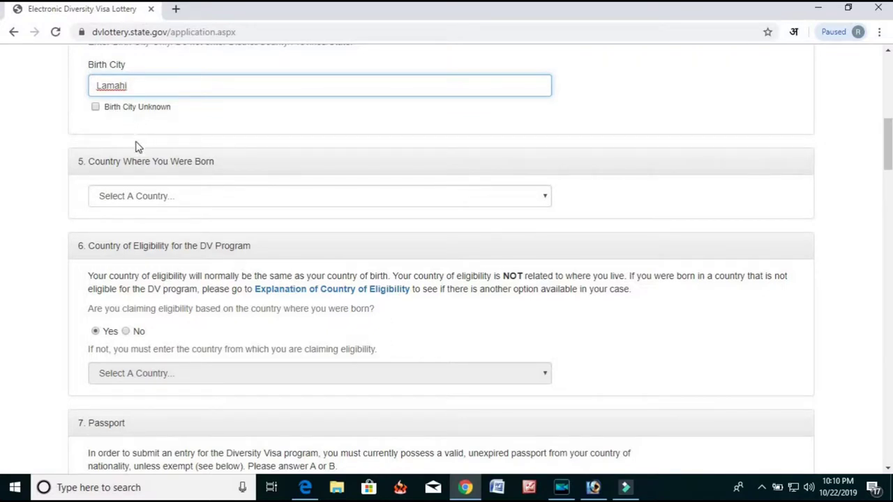
scroll(137, 145, "down", 1)
Choose Nepal as the country of birth, then scroll down to the Passport section.
left_click(159, 131)
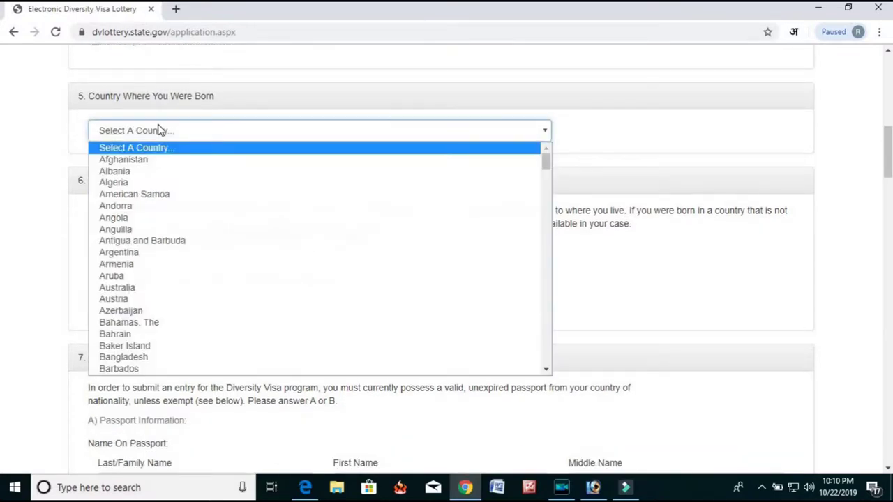
key("n")
key("n")
key("n")
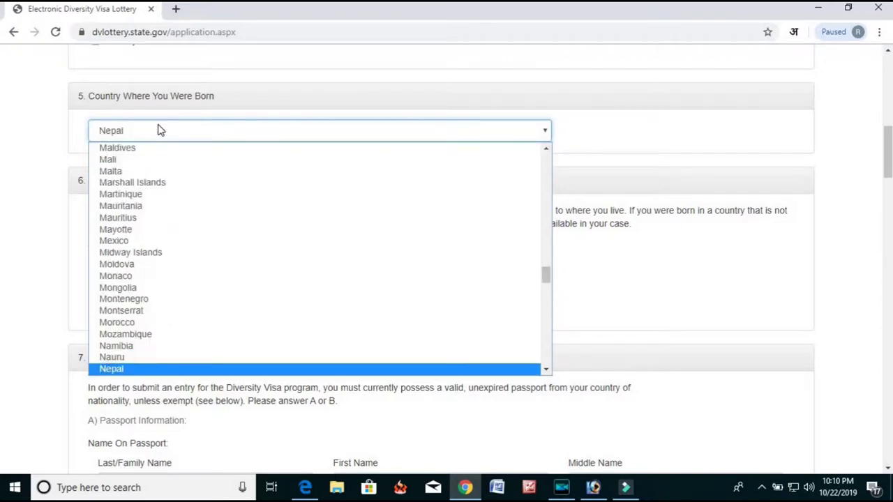
key("Return")
scroll(174, 237, "down", 1)
scroll(379, 245, "down", 1)
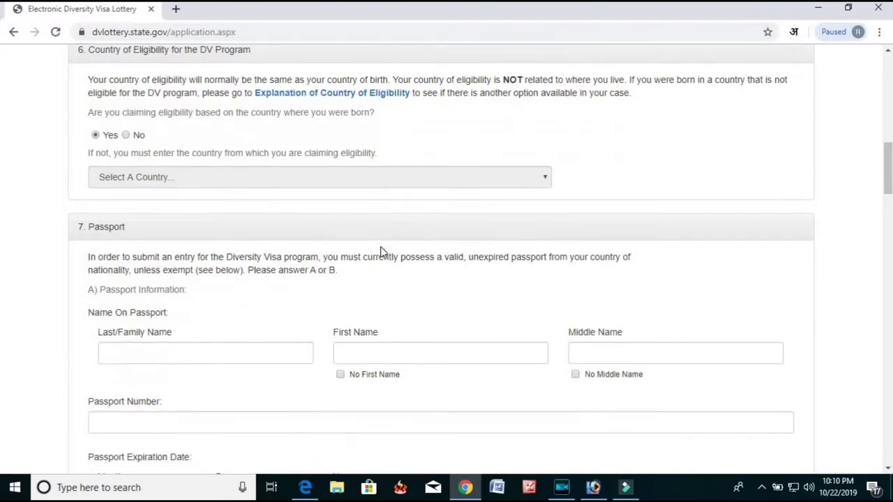
scroll(284, 218, "down", 1)
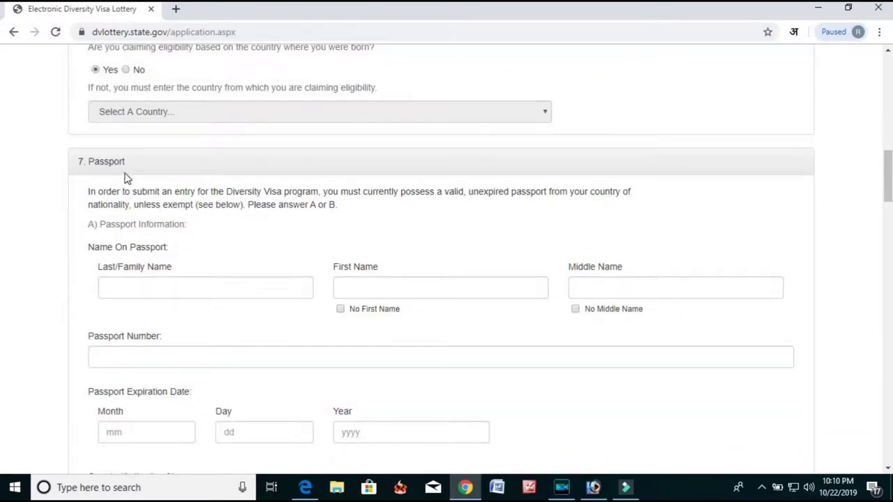
scroll(188, 88, "up", 2)
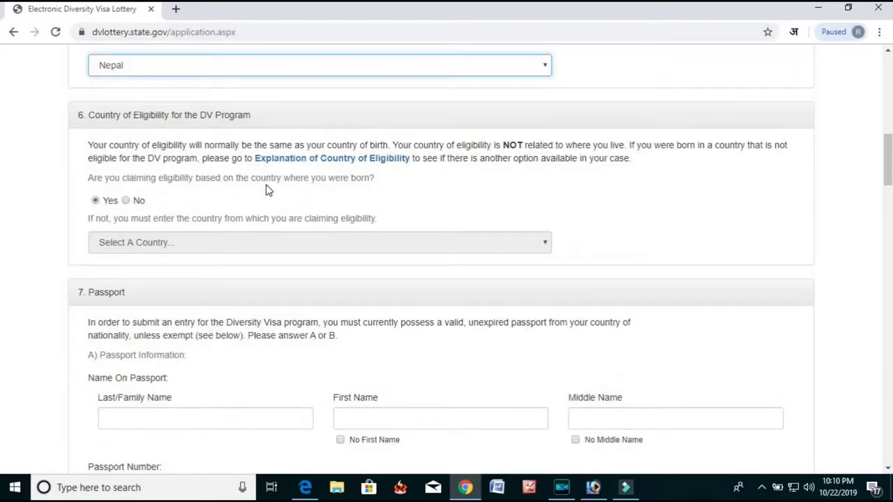
scroll(225, 186, "down", 1)
scroll(239, 193, "up", 1)
scroll(238, 207, "down", 1)
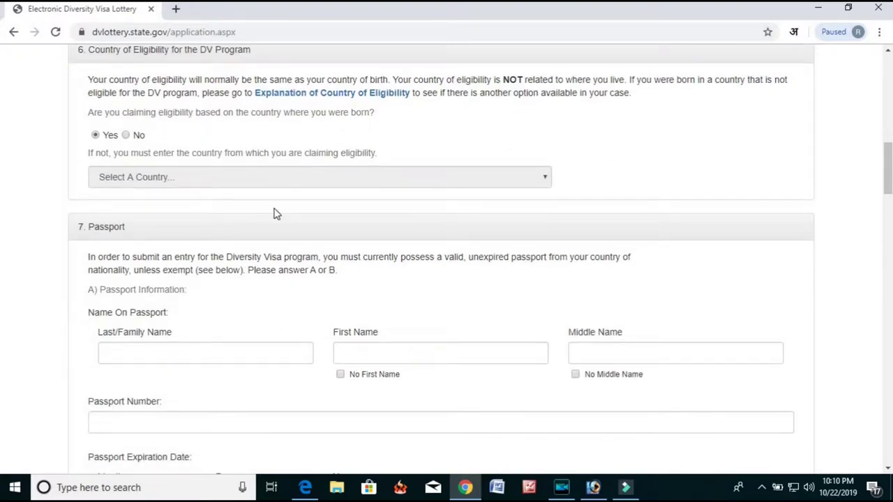
scroll(225, 206, "up", 1)
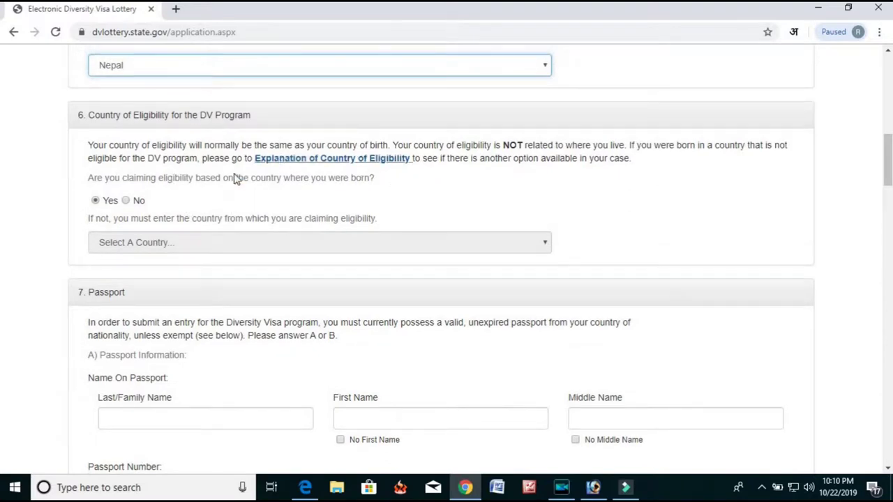
scroll(139, 202, "down", 1)
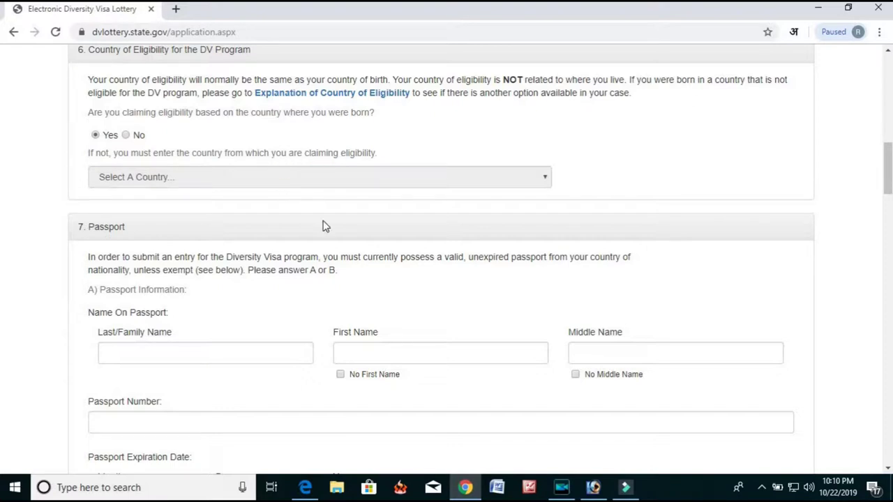
scroll(317, 210, "down", 1)
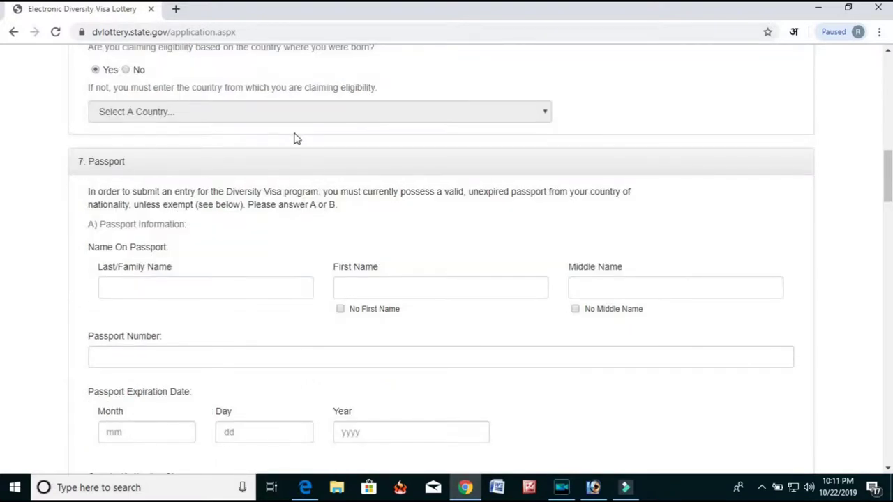
scroll(282, 166, "down", 1)
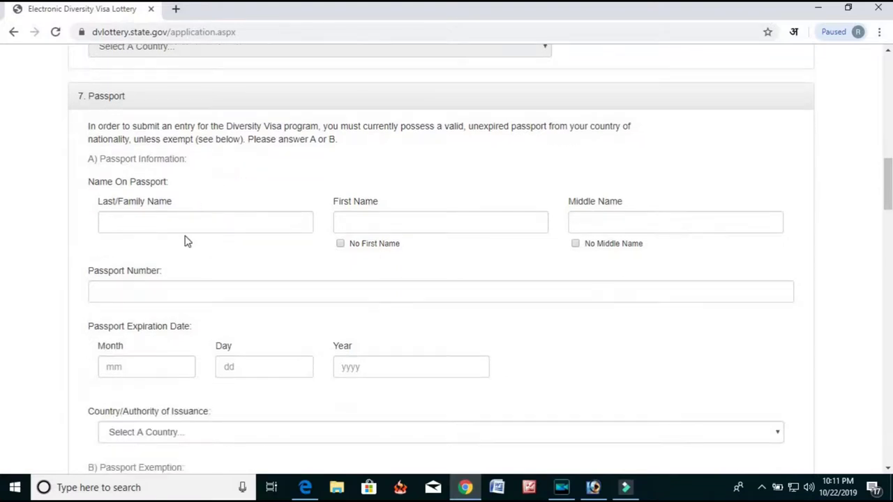
Enter the passport surname and first name, tick No Middle Name, and fill in the passport number.
left_click(186, 226)
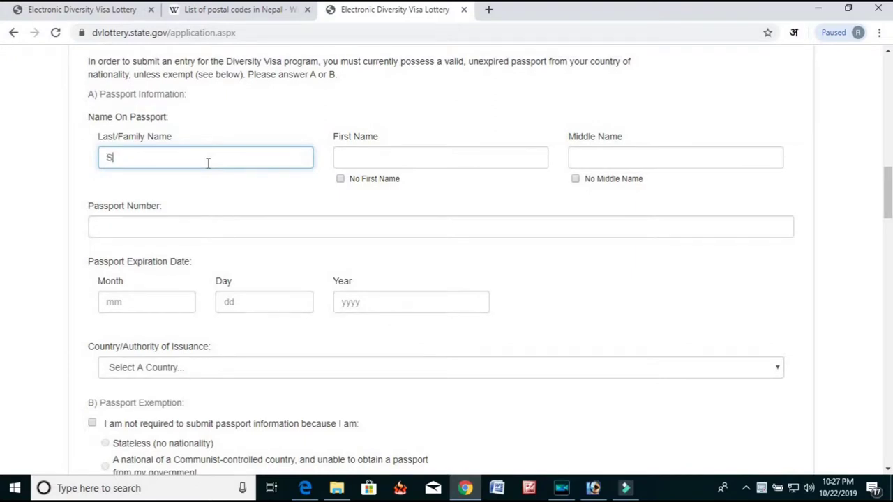
type("i")
key("Tab")
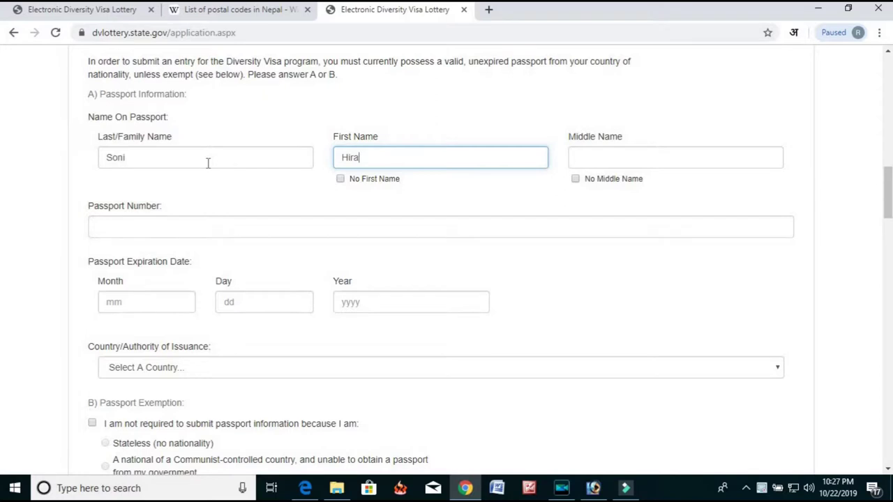
left_click(592, 162)
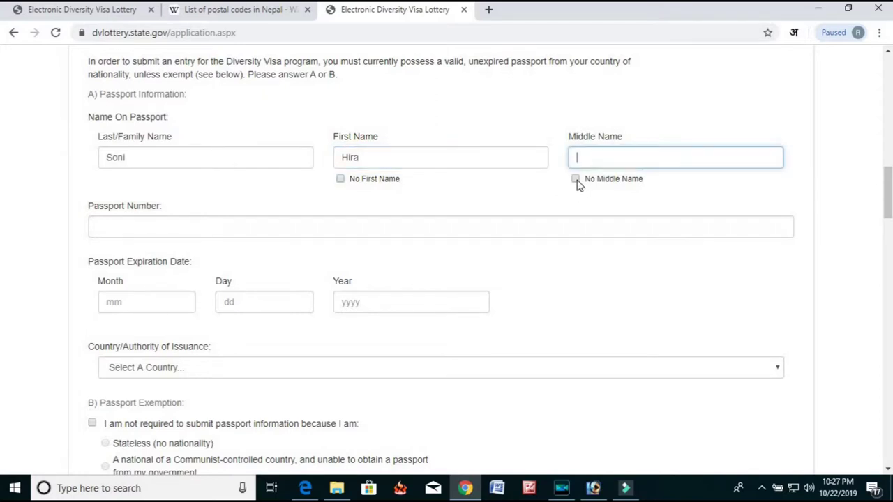
left_click(576, 180)
left_click(165, 235)
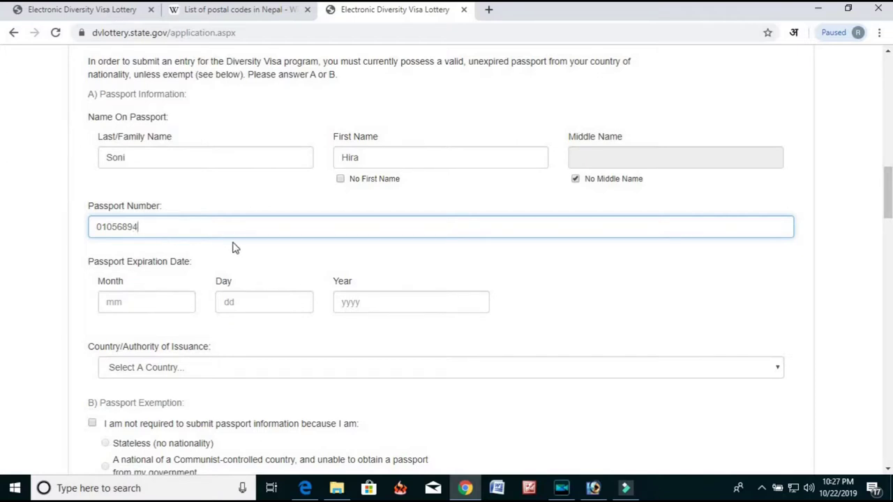
Set the passport expiry date to 05/21/2024.
scroll(182, 265, "down", 1)
left_click(161, 237)
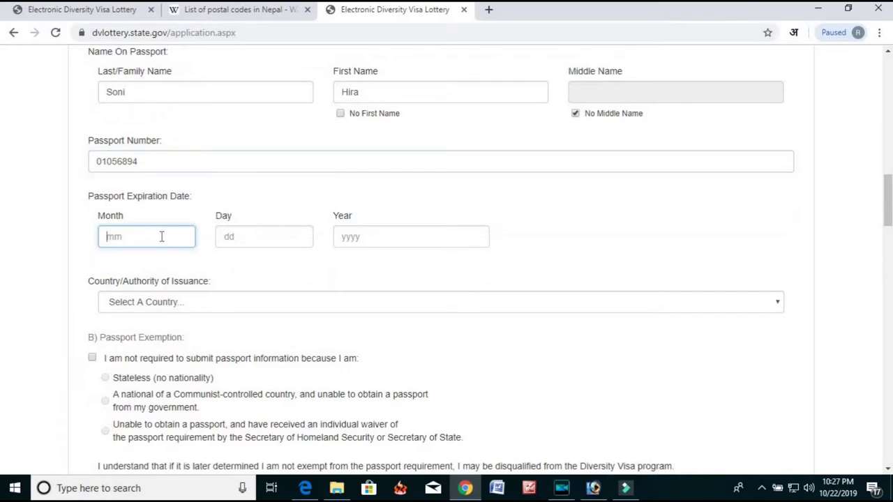
type("21")
key("BackSpace")
key("BackSpace")
type("05")
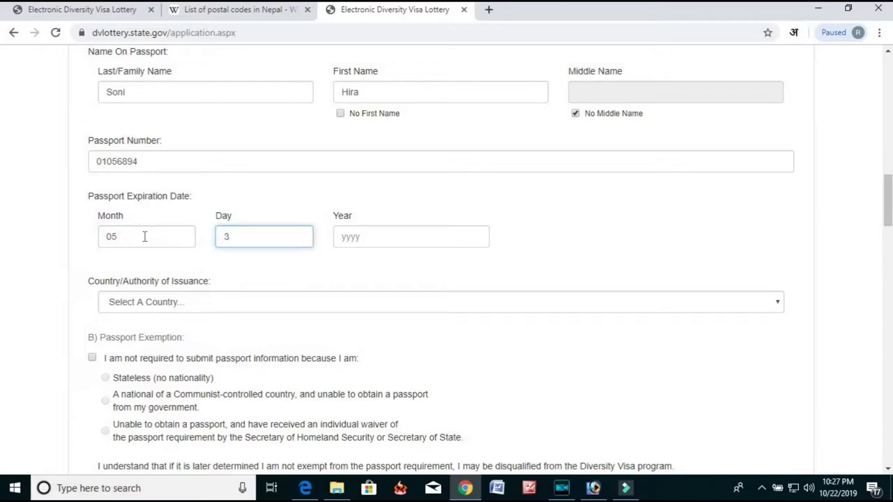
type("21")
left_click(357, 241)
type("1")
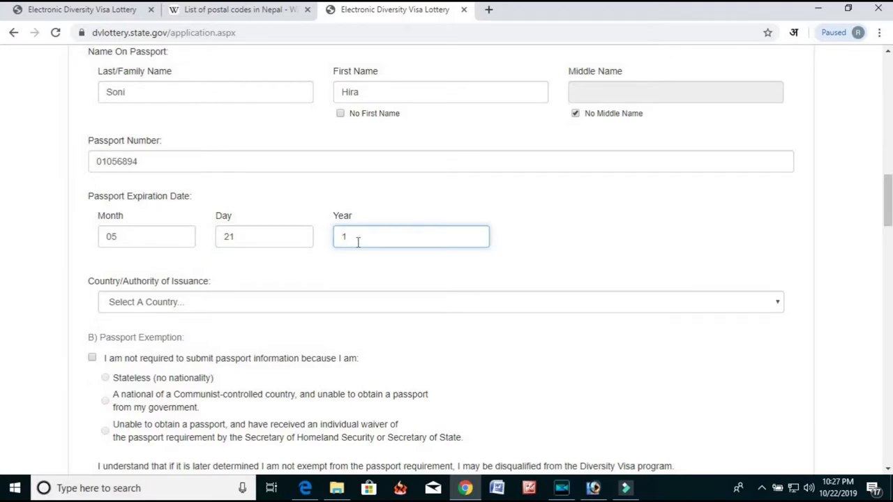
key("BackSpace")
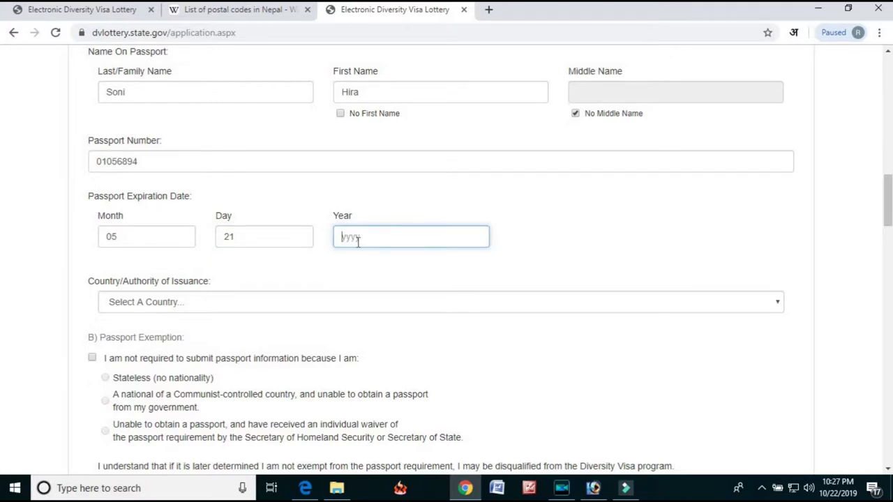
type("20")
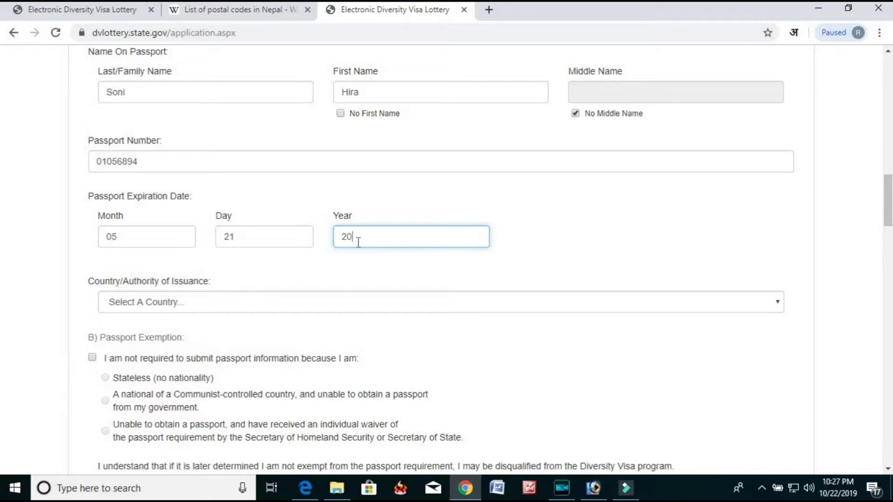
type("24")
Select Nepal as the passport's issuing country.
left_click(260, 306)
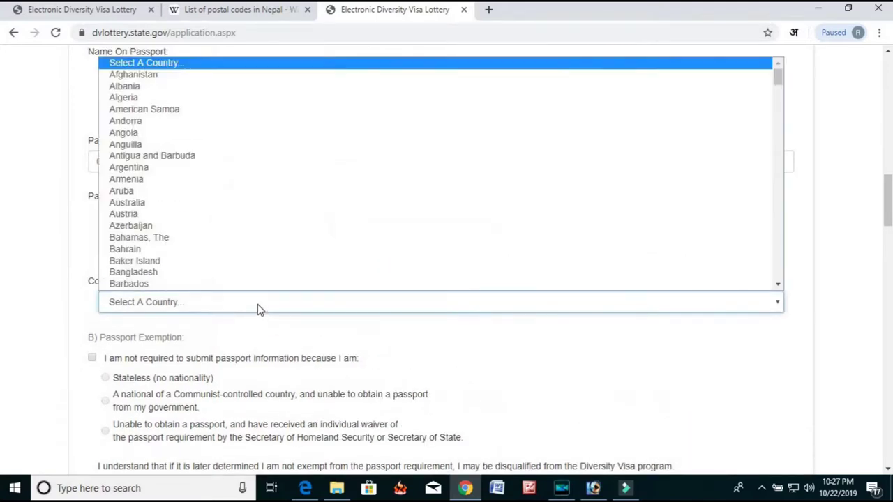
scroll(273, 292, "down", 2)
left_click(35, 301)
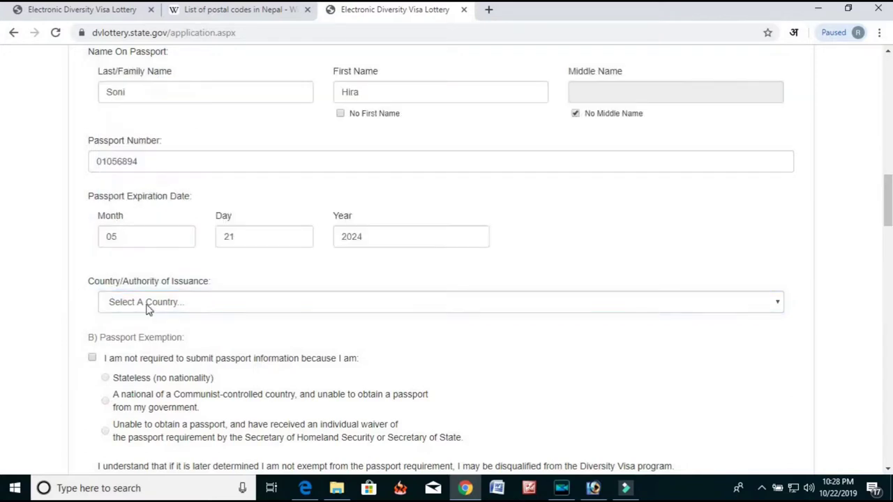
left_click(173, 303)
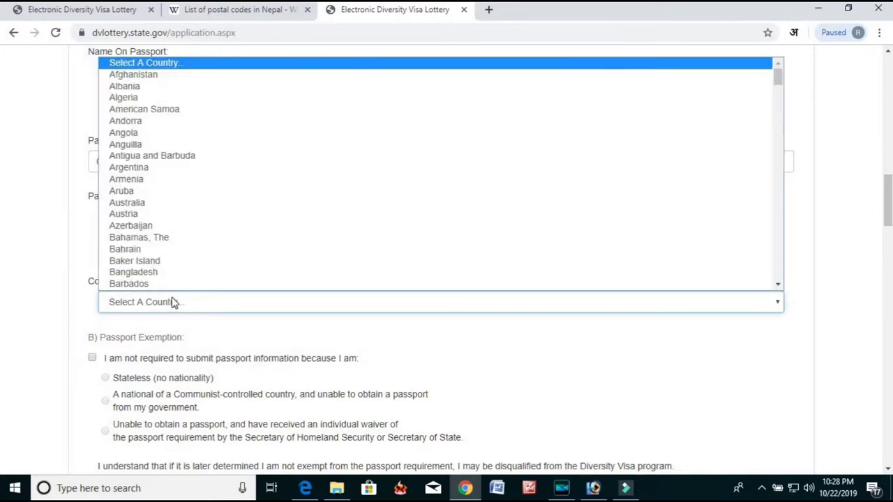
key("n")
key("n")
key("n")
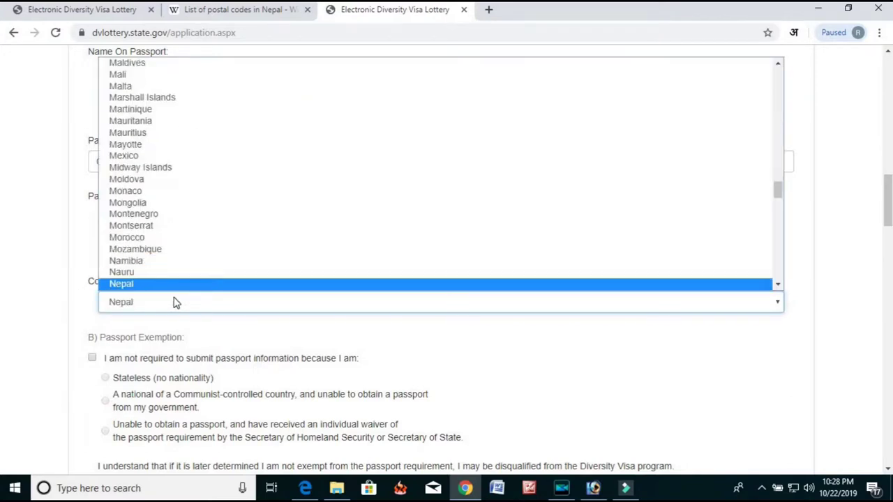
key("Return")
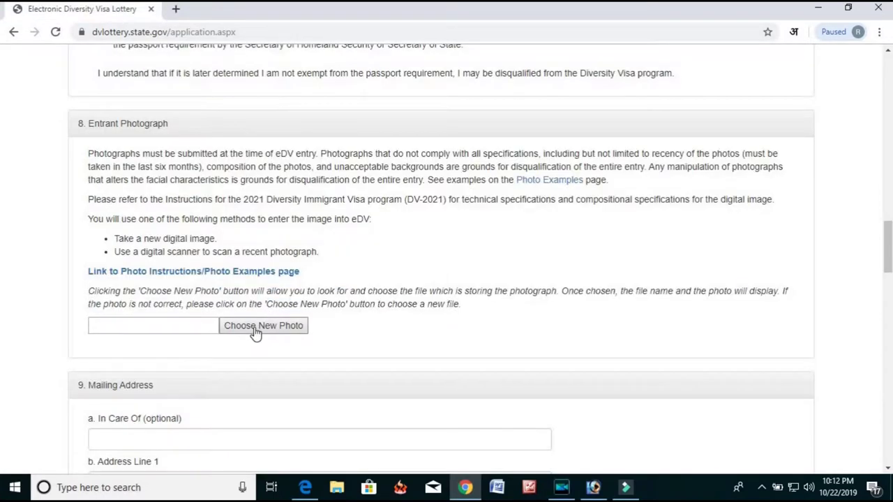
left_click(255, 328)
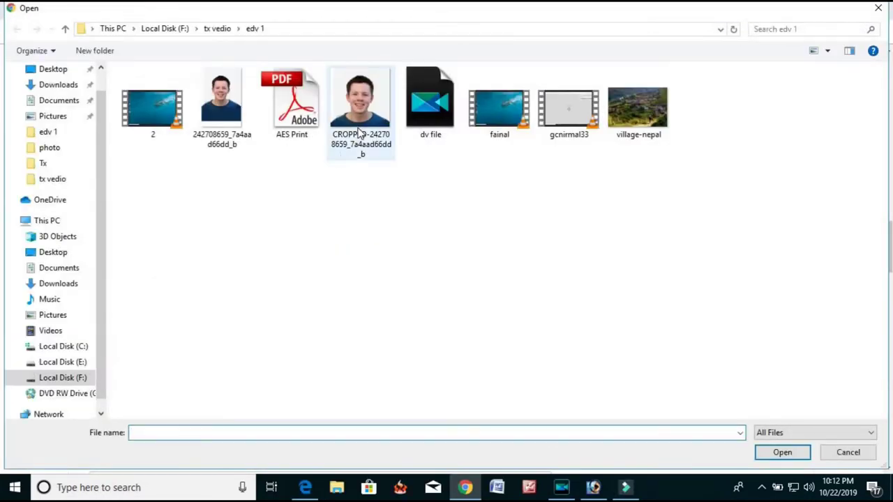
Attach CROPPED-242708659_7a4aad66dd_b as the entrant photograph.
left_click(358, 126)
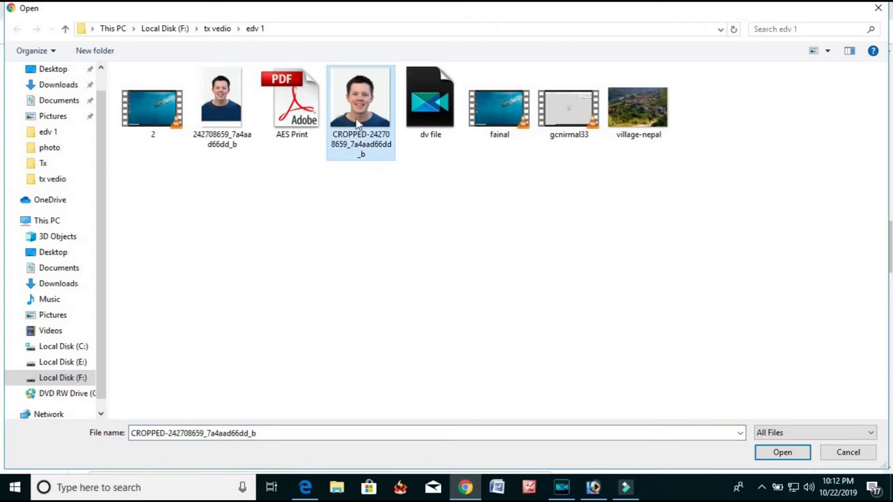
left_click(779, 453)
scroll(508, 339, "down", 4)
scroll(279, 252, "down", 1)
left_click(211, 208)
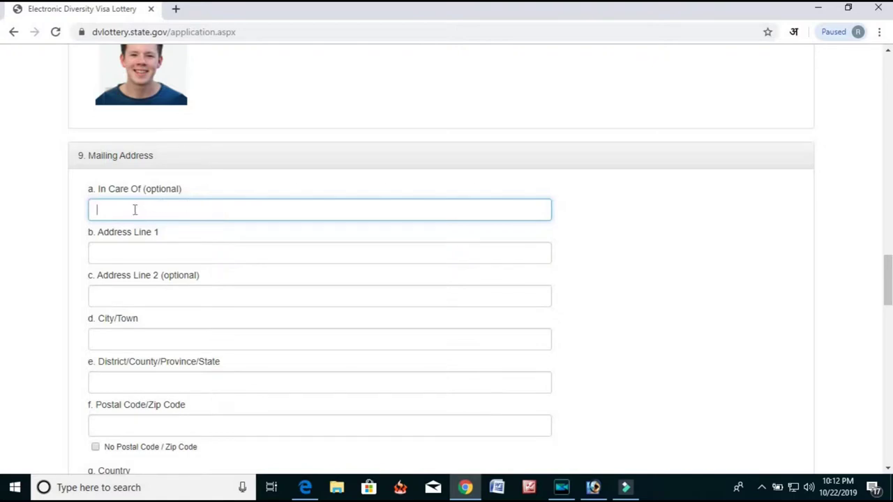
Enter the street in Address Line 1, leave line 2 blank, and fill in city/town and district.
scroll(161, 174, "down", 1)
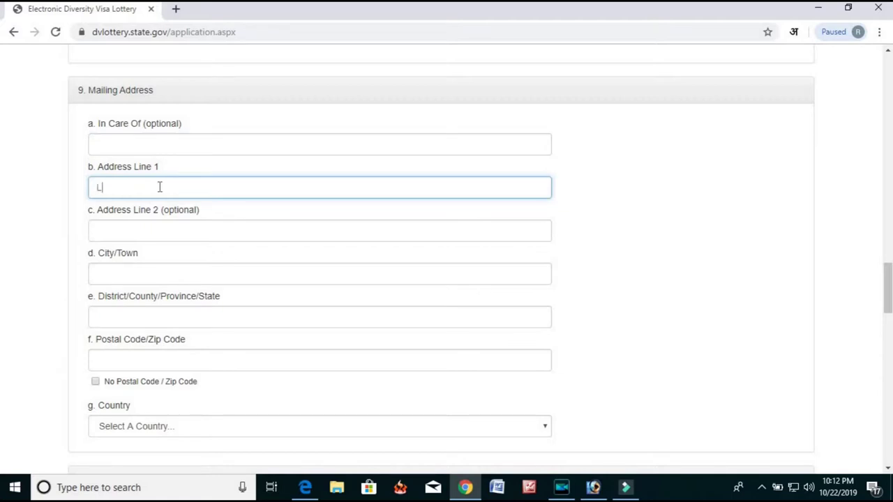
left_click(179, 237)
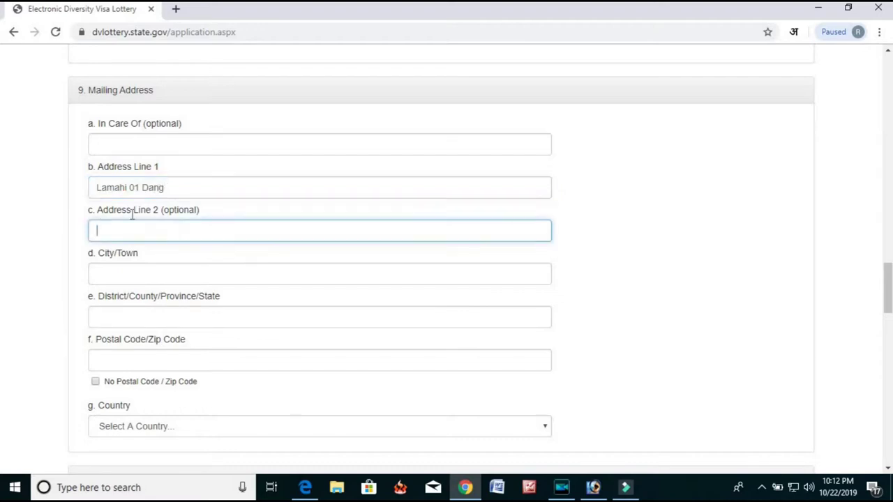
scroll(235, 222, "down", 1)
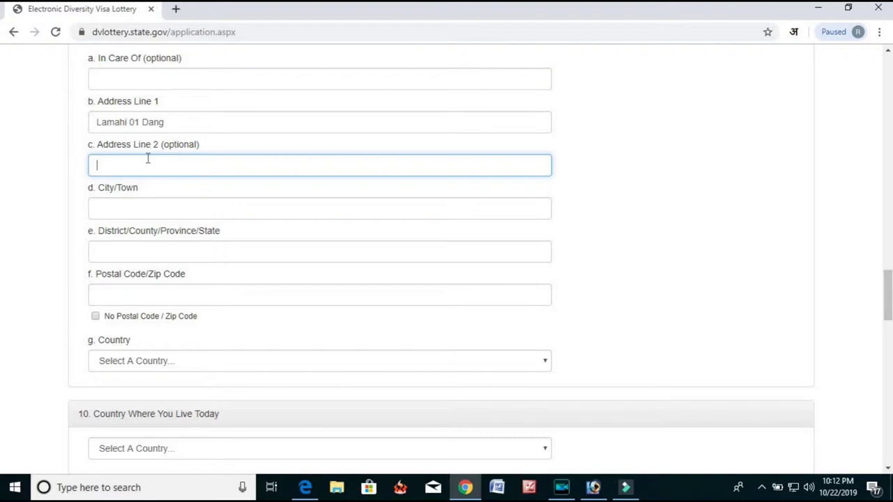
left_click(207, 210)
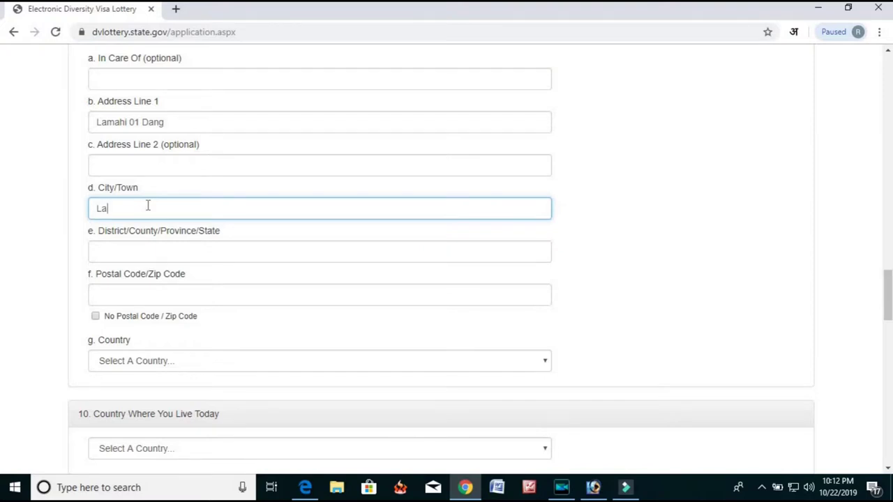
type("Lamahi")
left_click(132, 258)
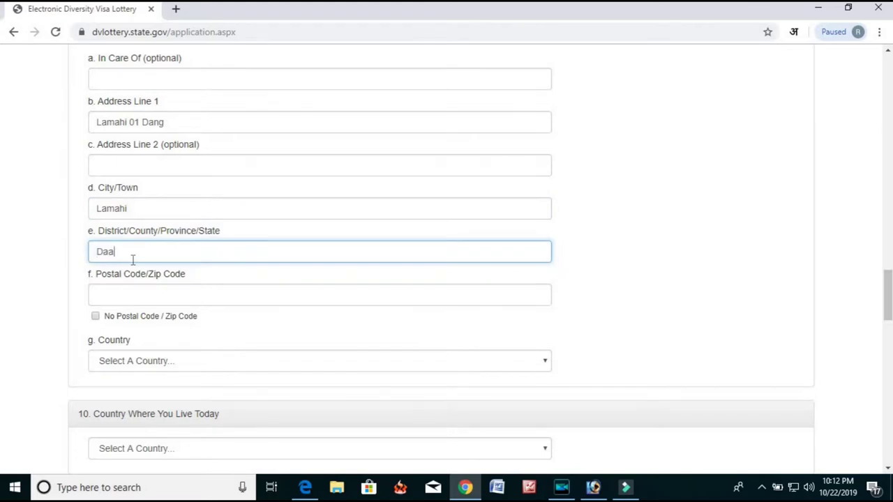
scroll(156, 233, "down", 2)
left_click(158, 168)
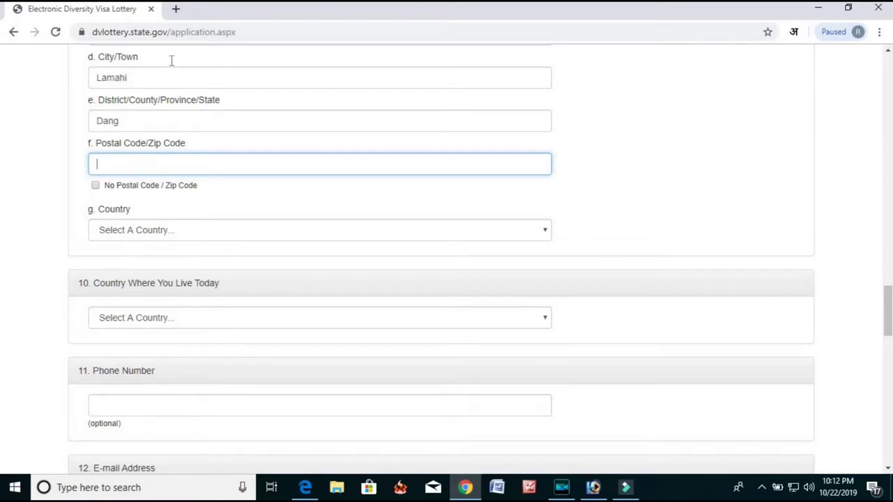
Search Google for Nepal postal codes in a new tab.
left_click(176, 8)
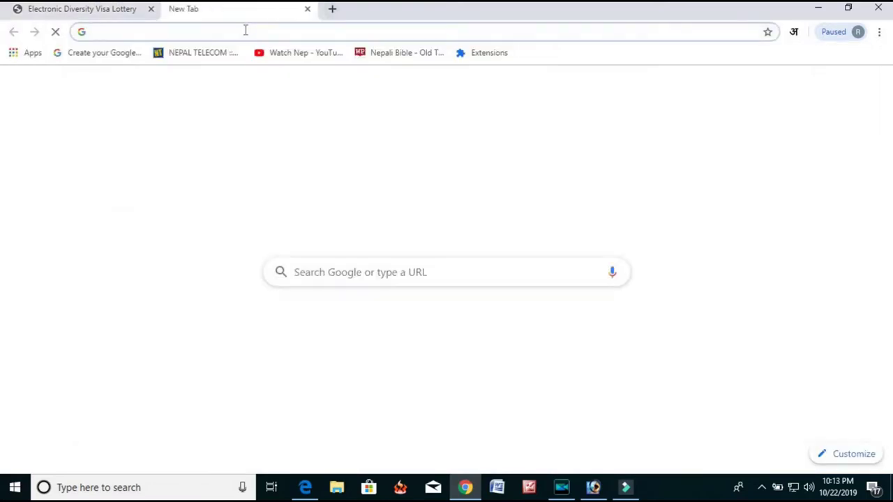
type("g")
key("Return")
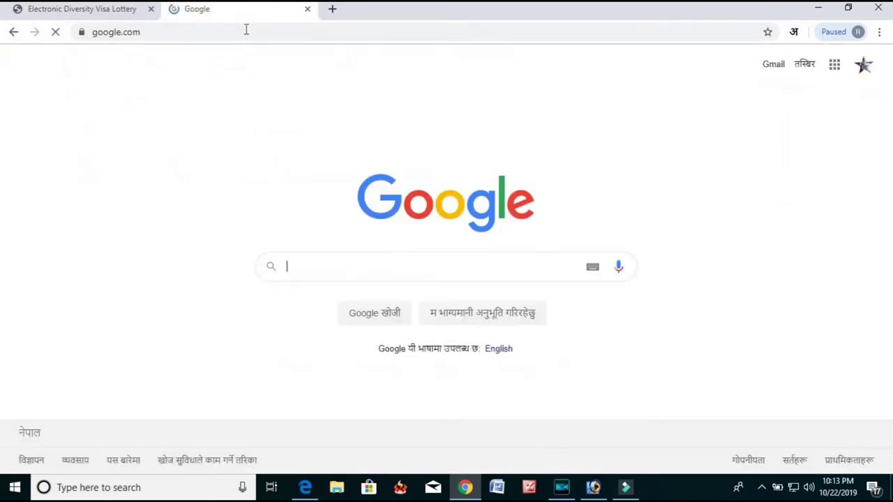
type("pos")
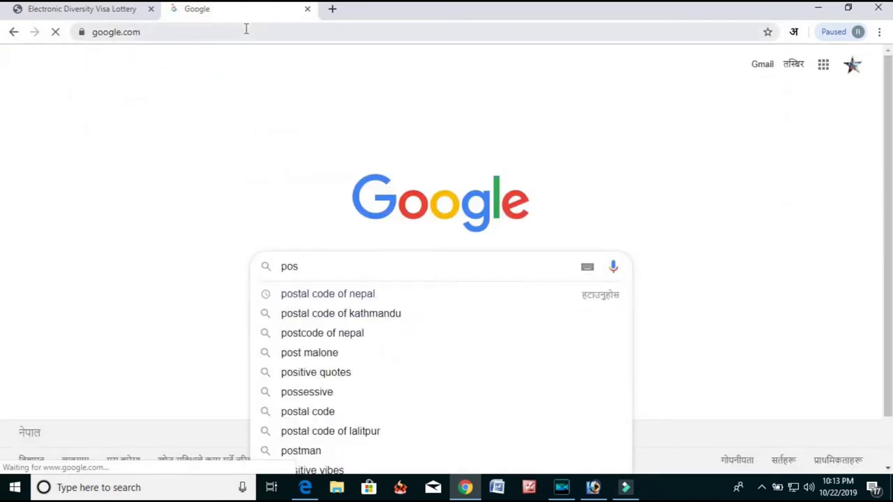
key("Down")
key("Return")
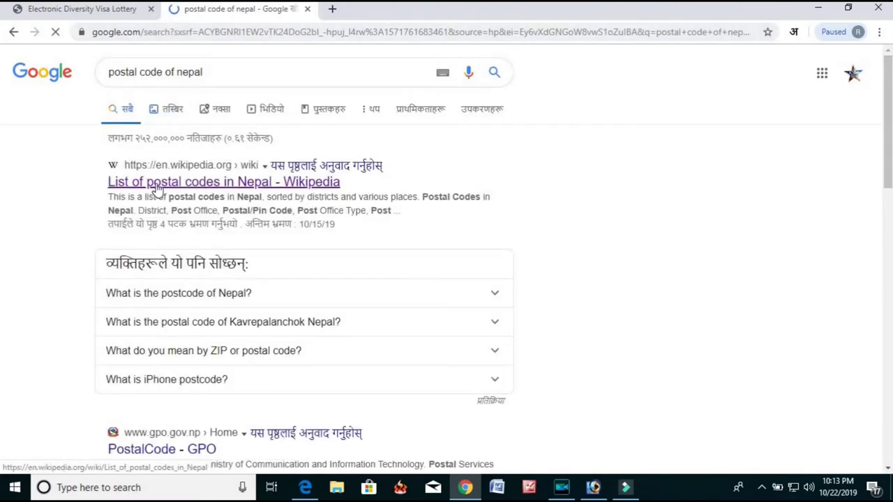
Check the Wikipedia list of Nepal postal codes and return to the entry form.
left_click(240, 183)
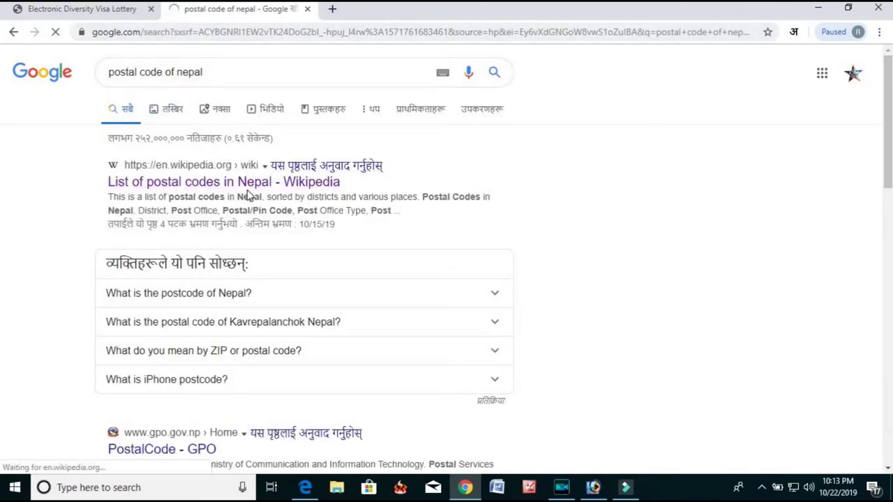
scroll(284, 149, "down", 7)
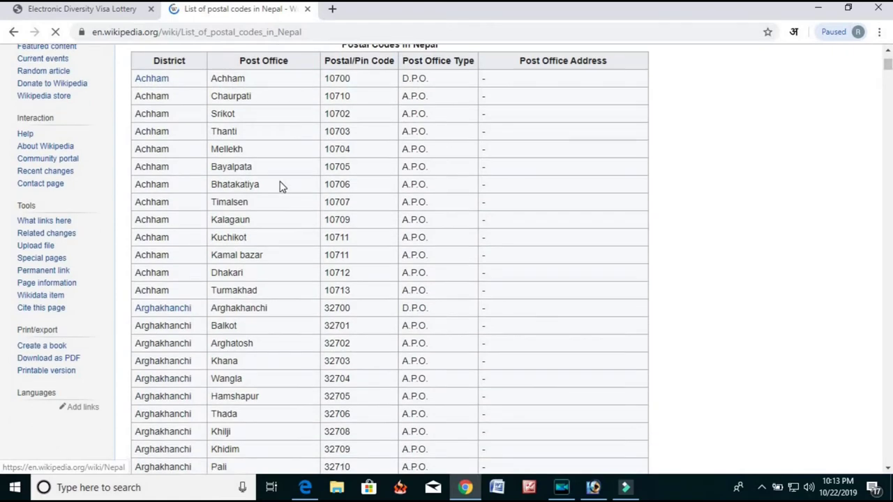
scroll(282, 186, "up", 3)
scroll(283, 186, "down", 2)
scroll(281, 186, "up", 1)
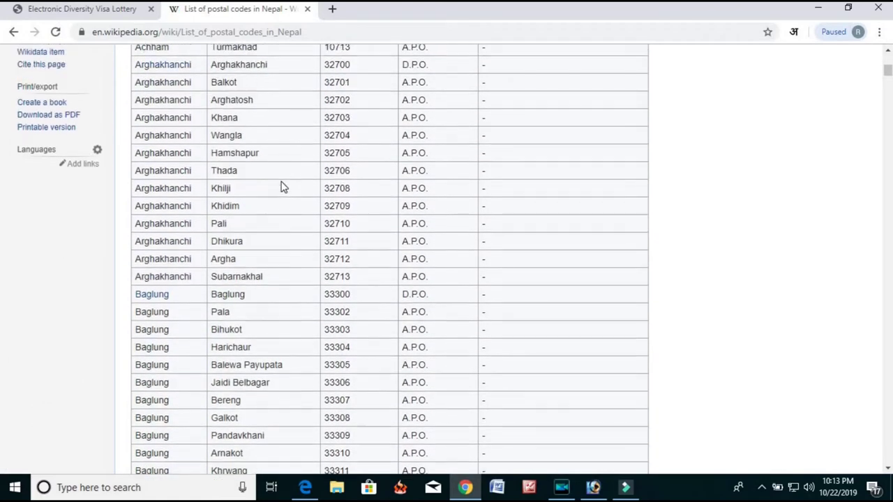
left_click(97, 10)
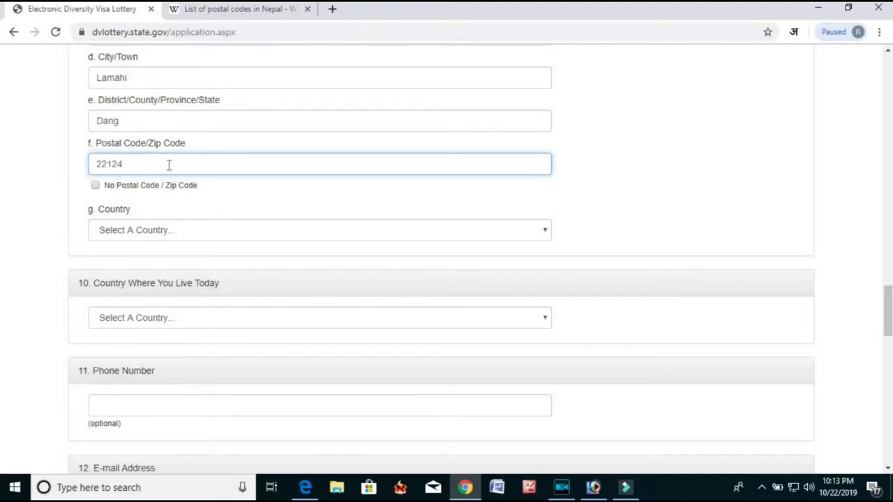
Select Nepal as the mailing-address country.
scroll(143, 193, "down", 1)
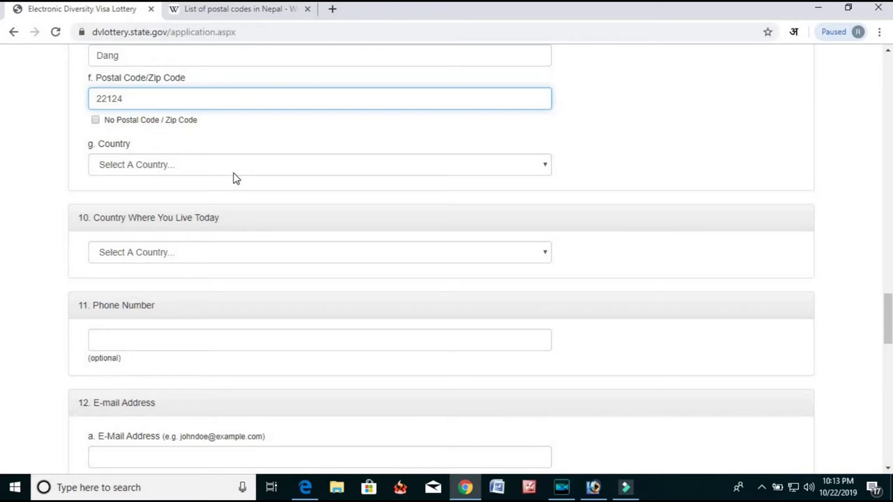
left_click(190, 166)
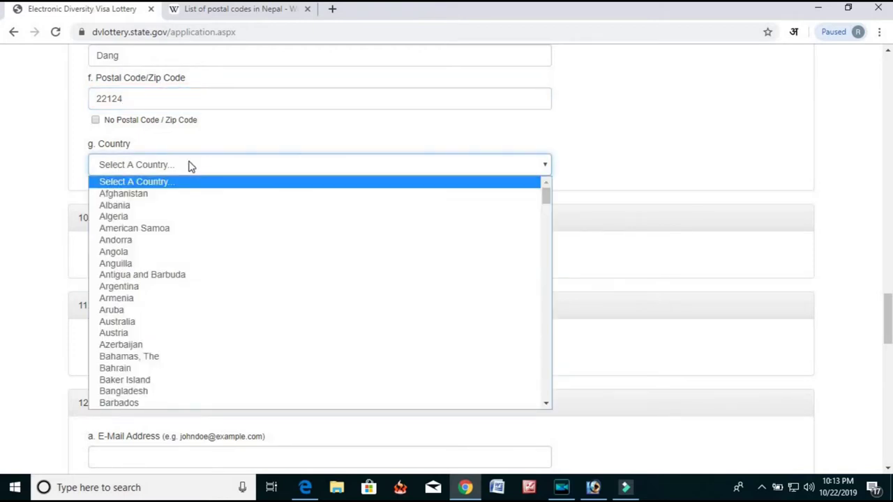
key("n")
key("n")
key("n")
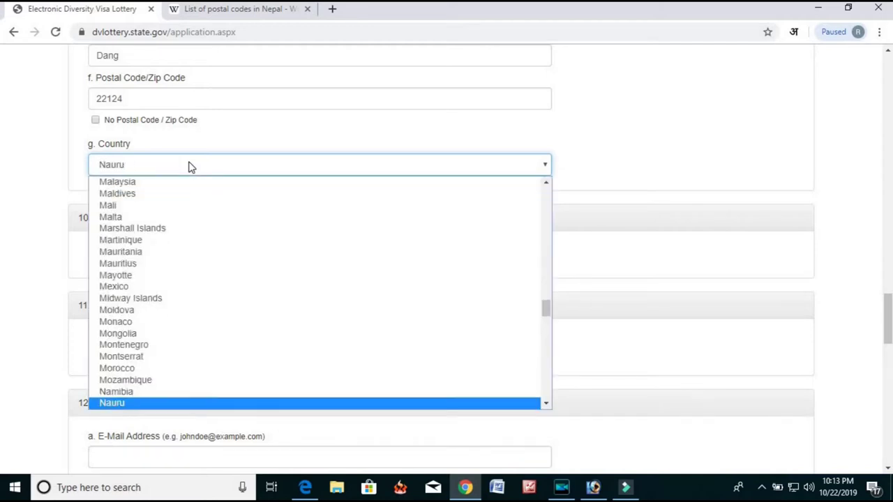
key("Return")
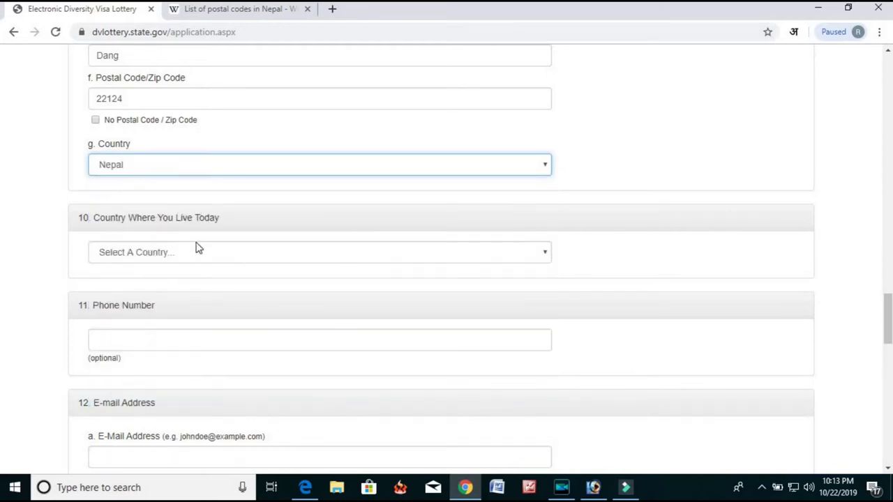
Select Nepal as the Country Where You Live Today.
left_click(200, 253)
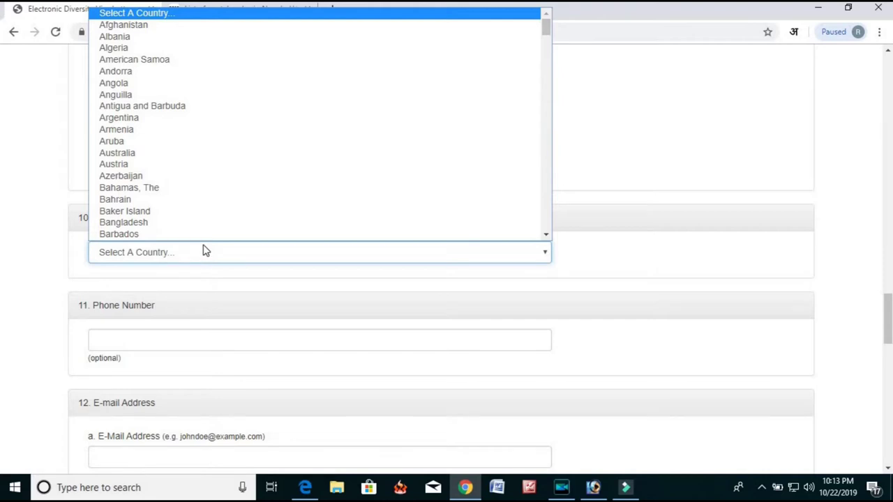
left_click(205, 252)
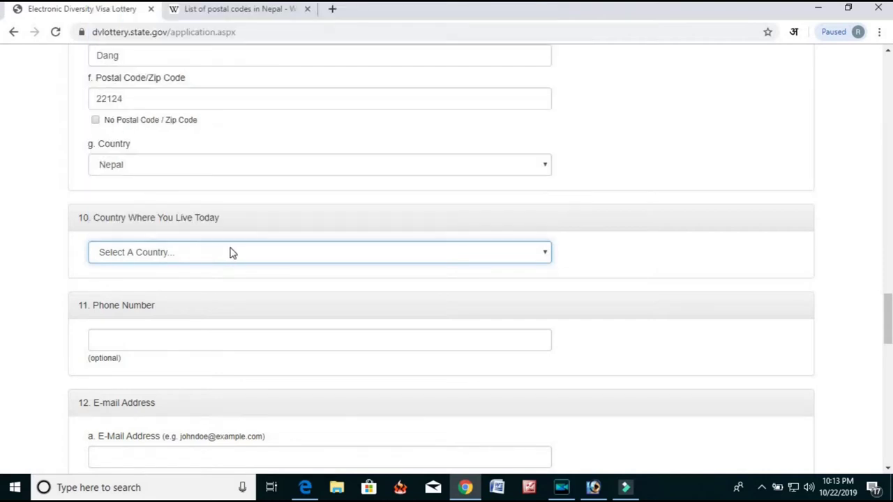
left_click(235, 257)
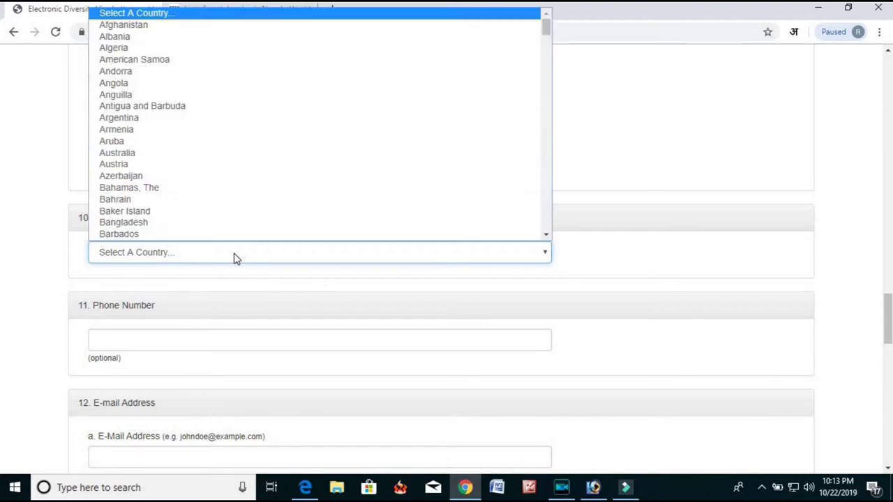
key("b")
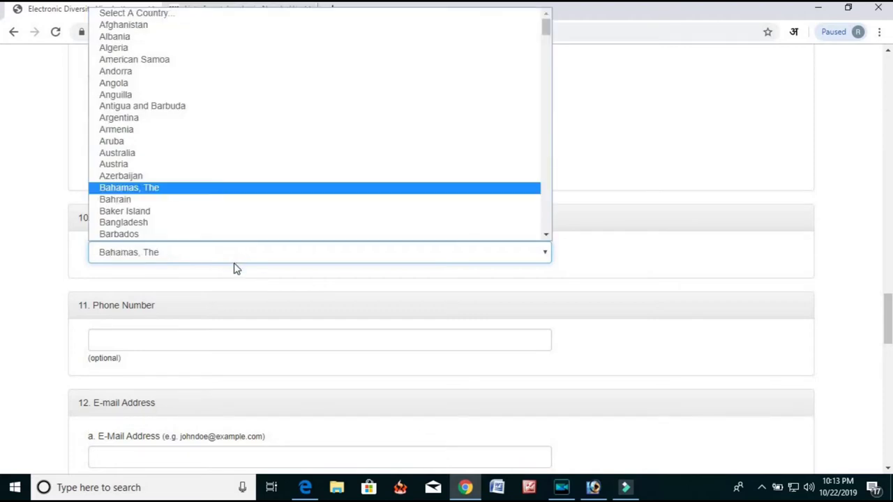
key("n")
key("n")
key("n")
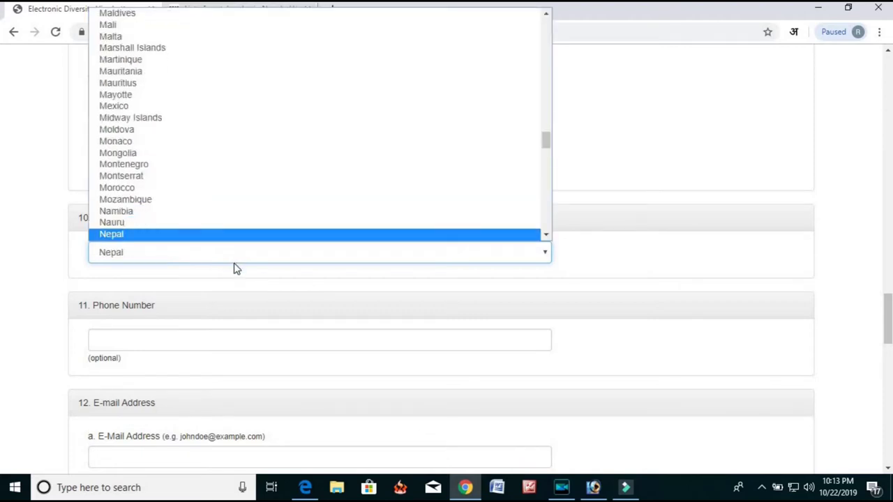
key("Return")
left_click(233, 319)
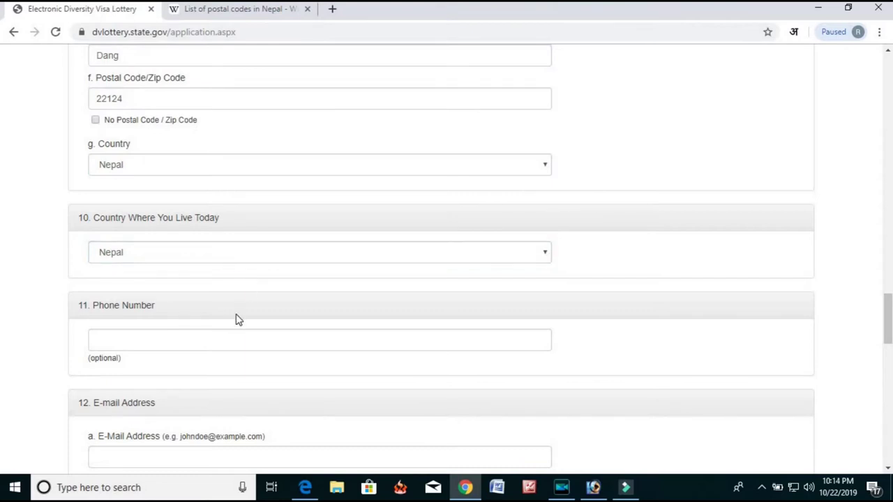
Enter the entrant's phone number.
scroll(234, 279, "down", 2)
left_click(232, 210)
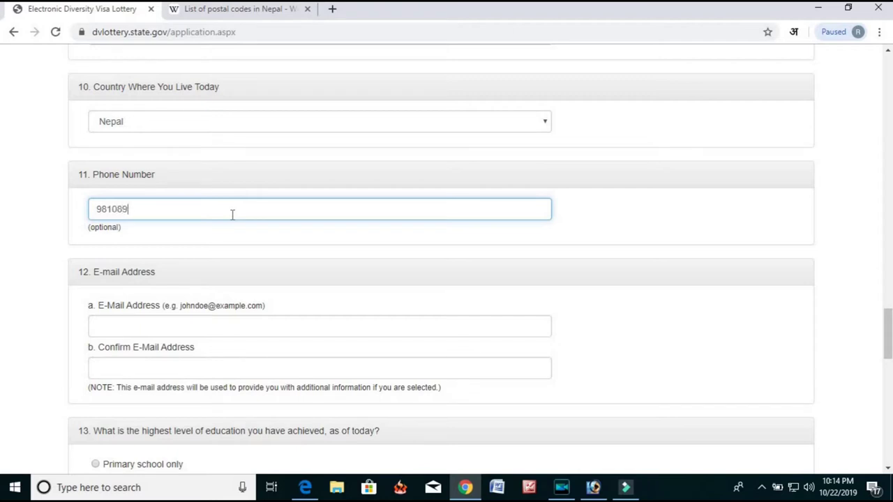
type("3")
Enter the e-mail address and repeat it in the Confirm E-Mail Address field.
scroll(207, 209, "down", 2)
left_click(192, 199)
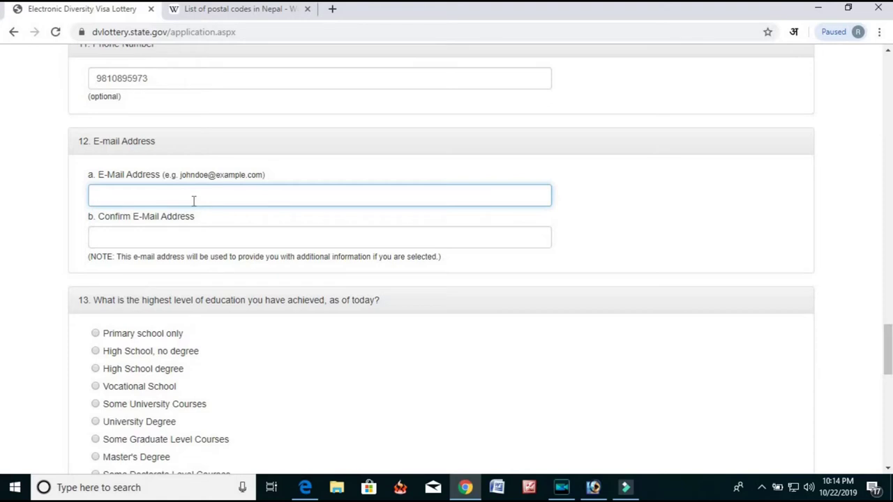
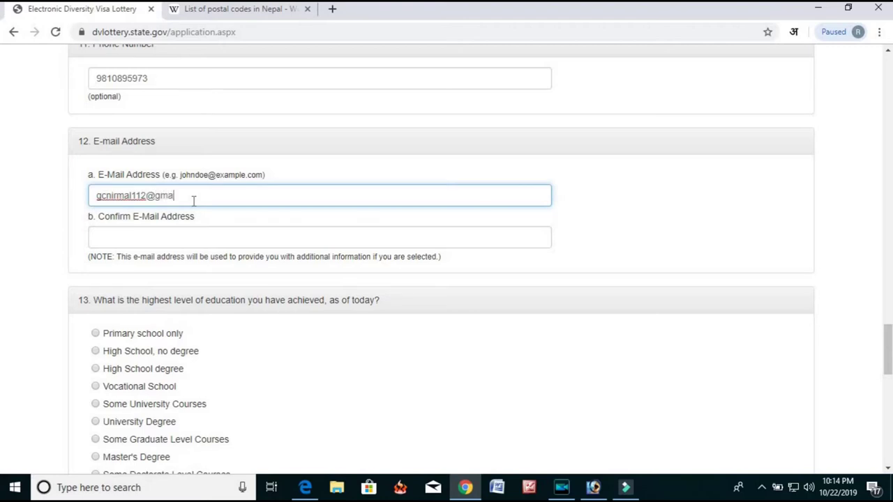
key("Tab")
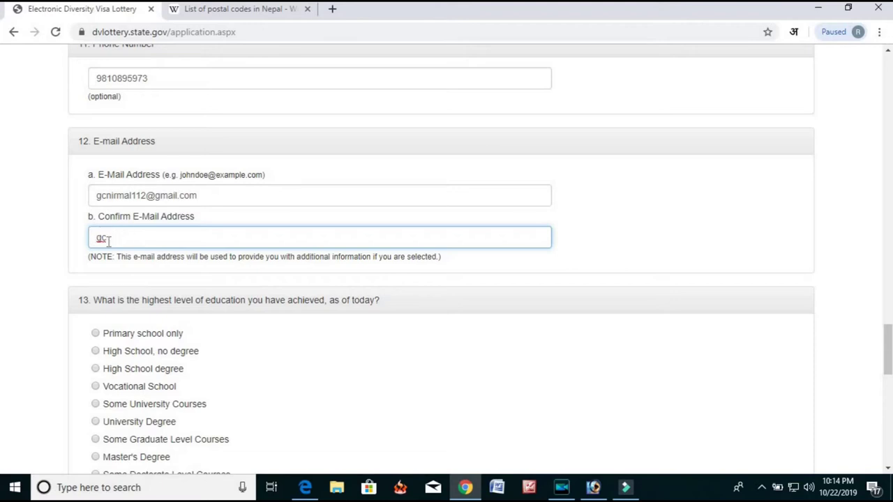
key("BackSpace")
key("BackSpace")
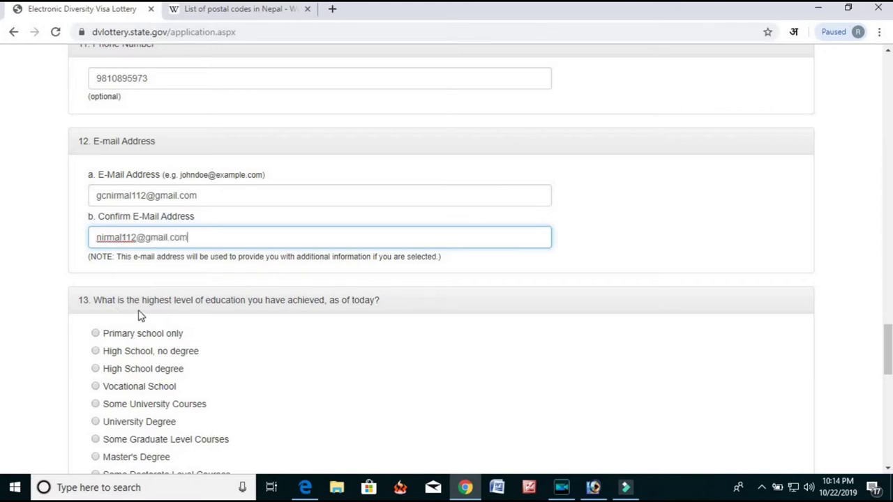
Select High School degree as the highest level of education.
scroll(125, 332, "down", 1)
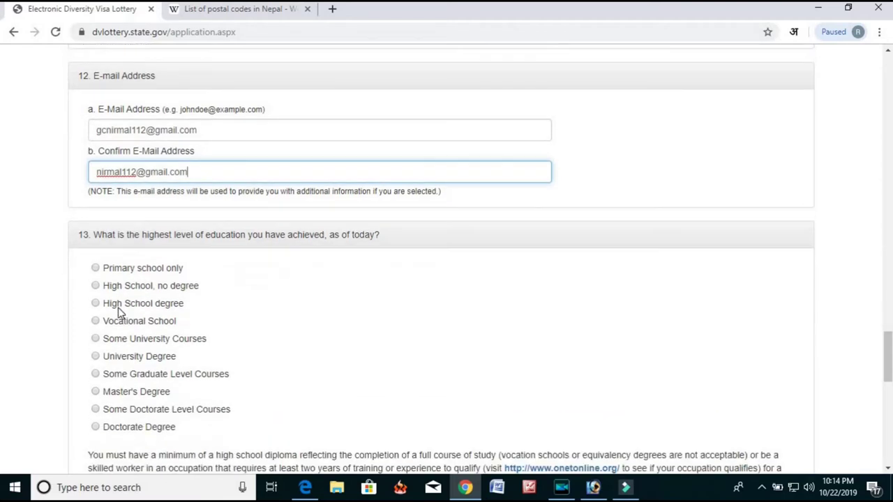
left_click(112, 308)
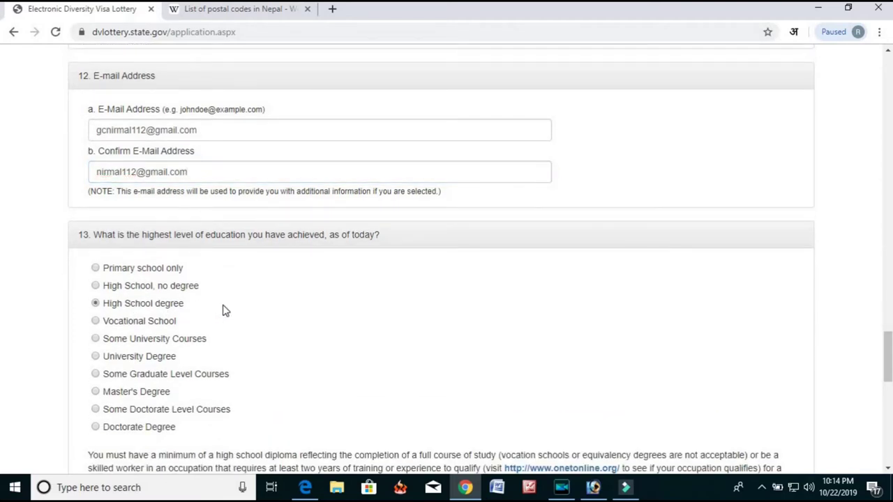
scroll(230, 312, "down", 1)
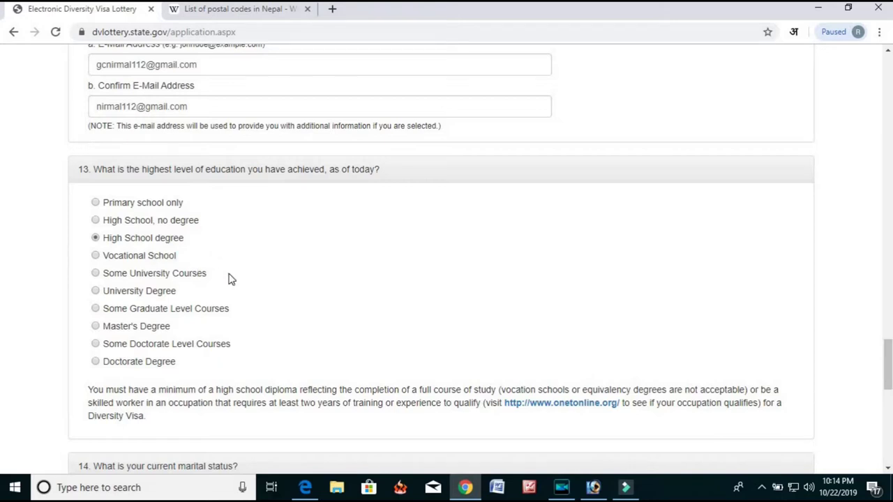
scroll(100, 260, "down", 1)
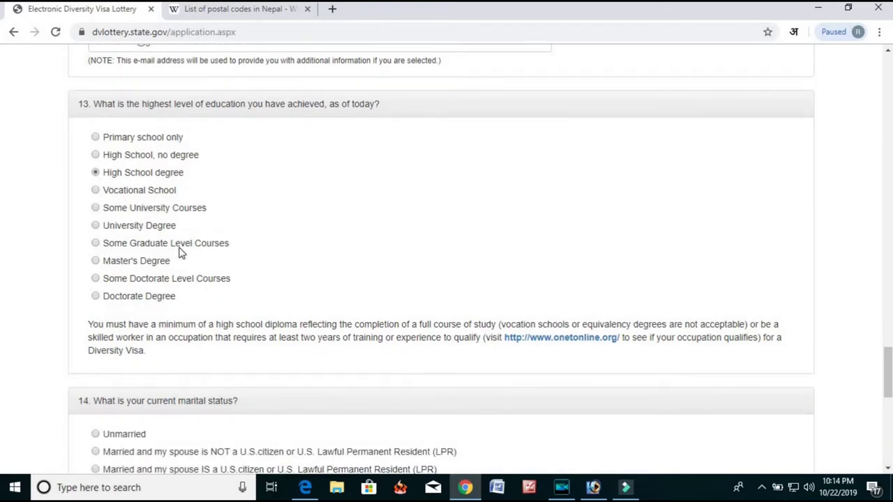
scroll(180, 253, "down", 1)
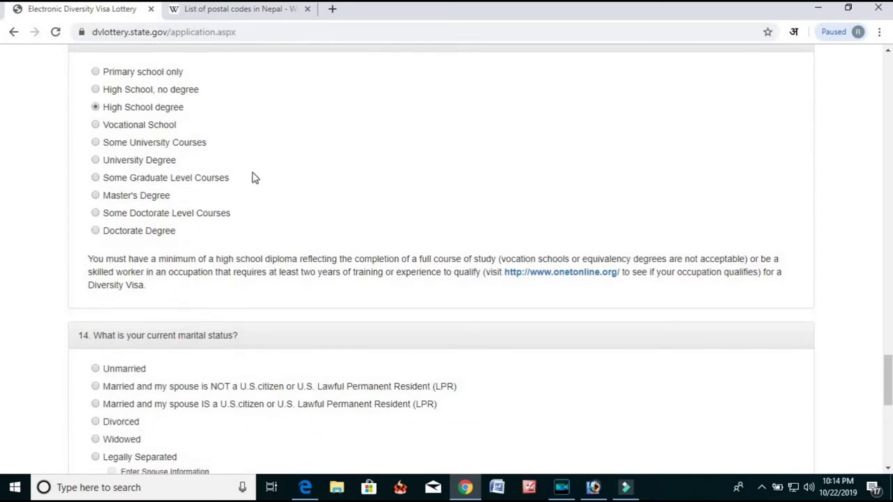
scroll(259, 183, "down", 1)
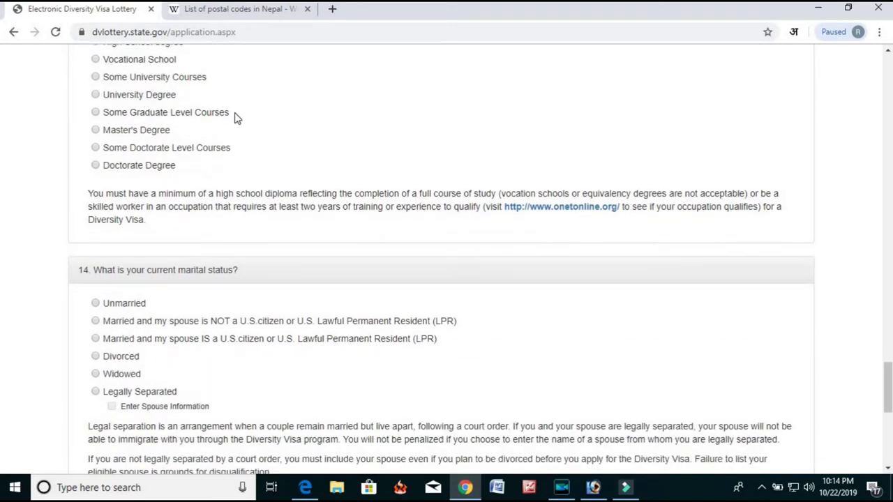
scroll(235, 123, "up", 1)
scroll(235, 194, "down", 1)
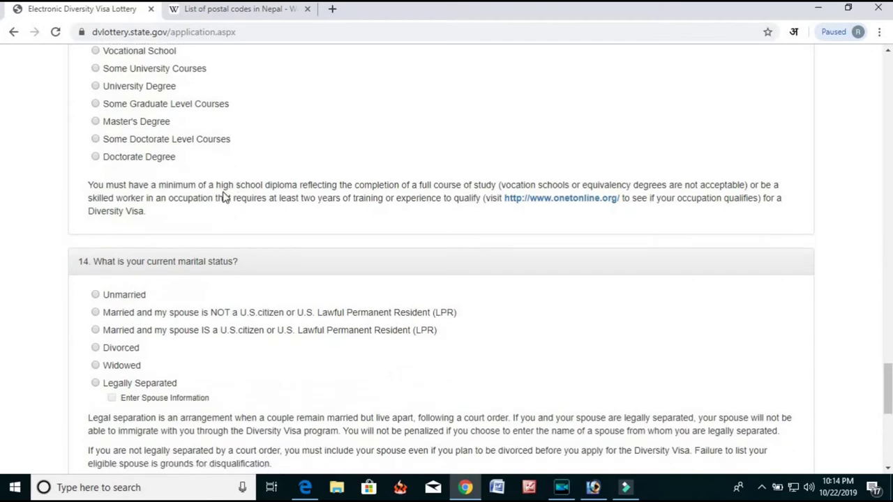
scroll(226, 194, "down", 2)
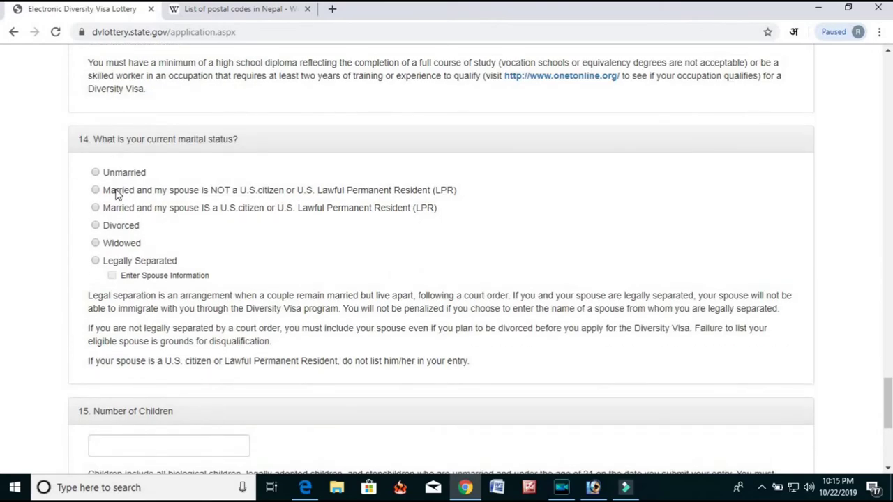
scroll(187, 213, "down", 1)
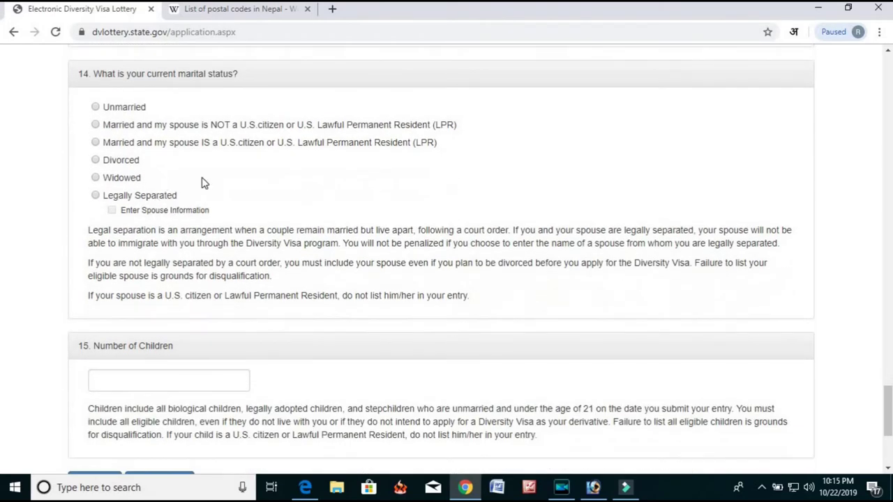
scroll(204, 183, "up", 1)
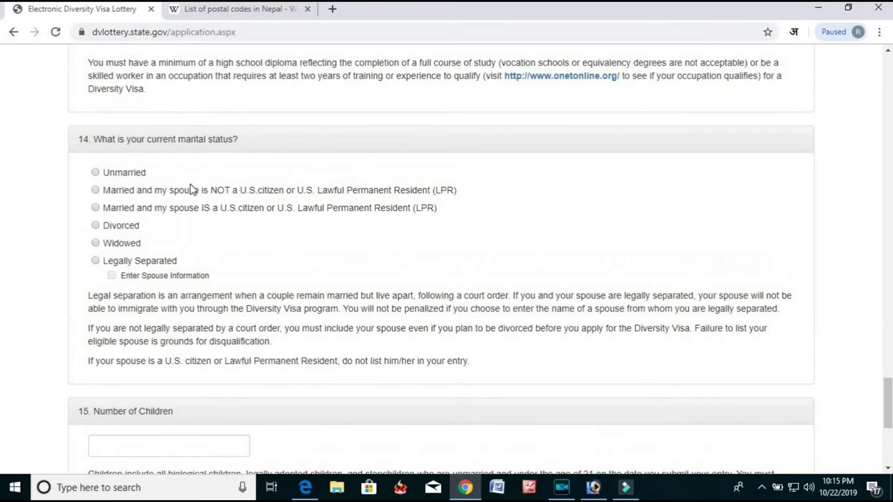
Set marital status to Unmarried and enter 0 for Number of Children.
left_click(96, 173)
scroll(240, 178, "down", 2)
left_click(184, 323)
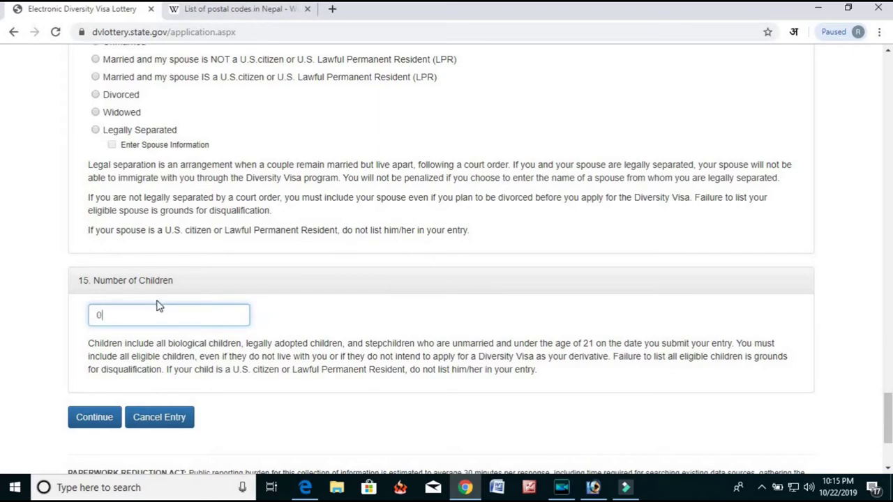
scroll(159, 307, "down", 3)
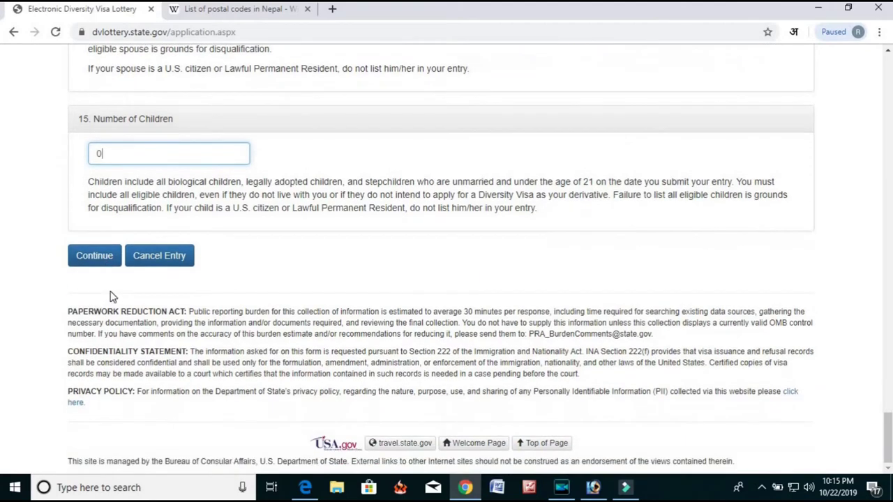
left_click(92, 258)
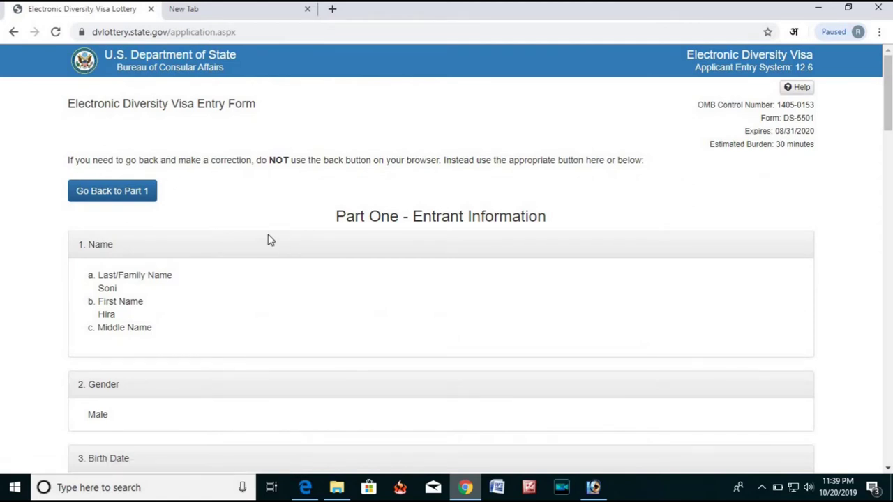
scroll(269, 240, "down", 1)
scroll(261, 231, "up", 1)
scroll(255, 229, "down", 2)
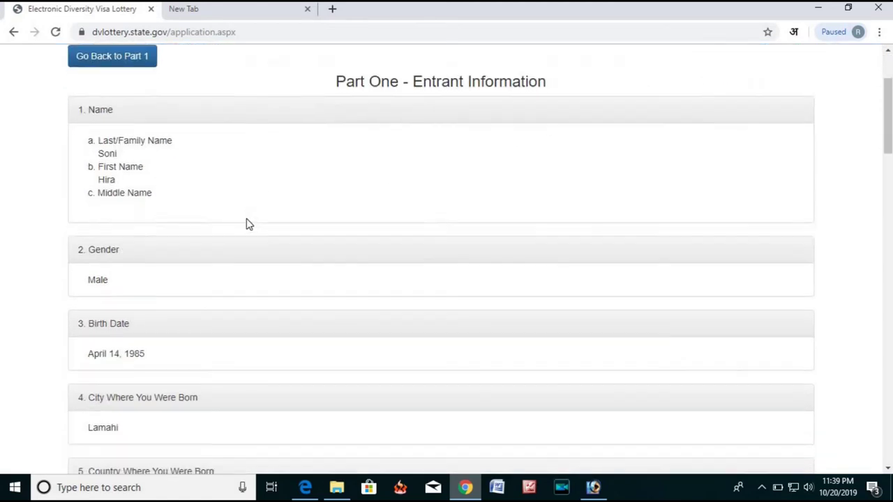
scroll(241, 227, "up", 1)
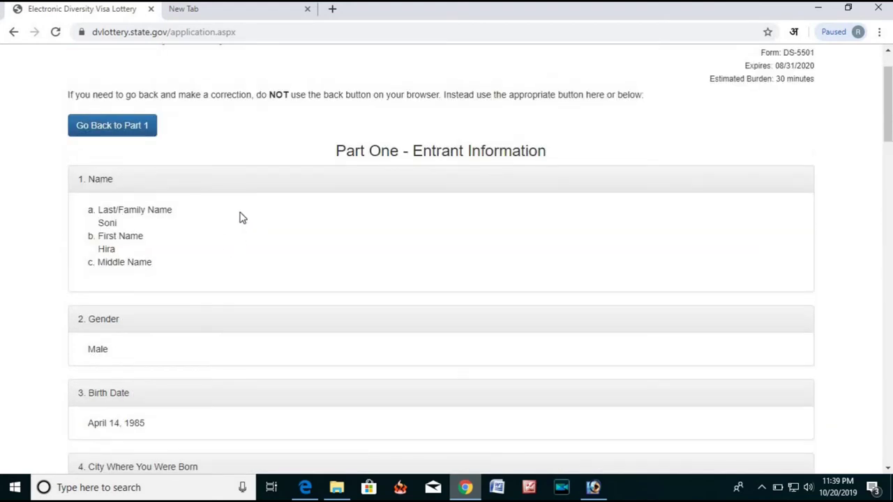
scroll(140, 175, "down", 2)
scroll(138, 175, "up", 2)
scroll(118, 174, "down", 5)
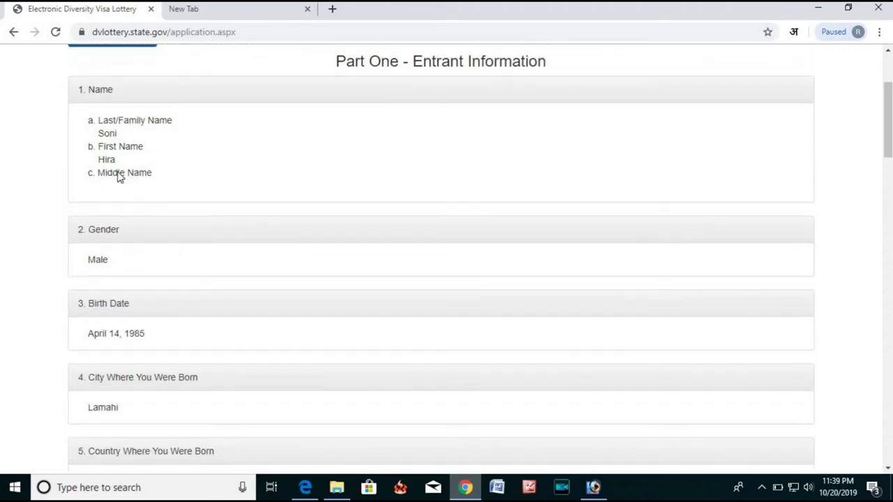
scroll(165, 202, "down", 1)
scroll(163, 209, "up", 6)
scroll(174, 207, "up", 1)
scroll(174, 217, "down", 3)
scroll(120, 133, "up", 3)
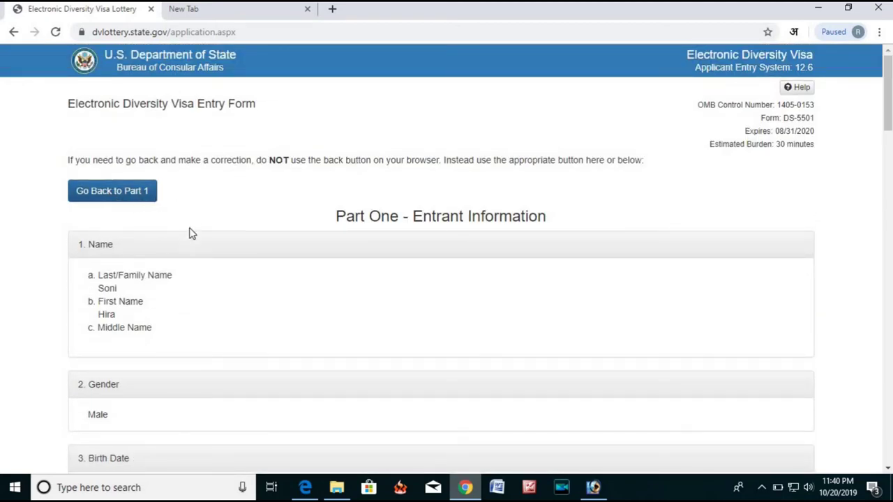
scroll(183, 227, "down", 2)
scroll(182, 213, "down", 10)
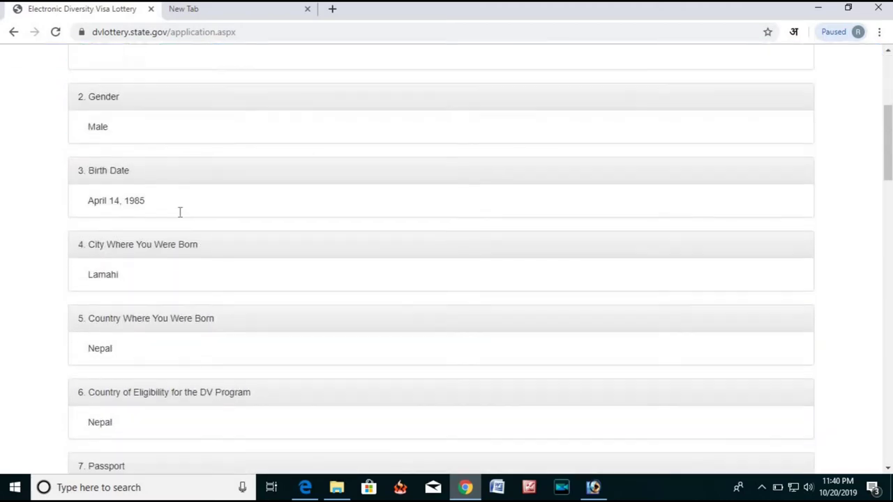
scroll(180, 213, "down", 15)
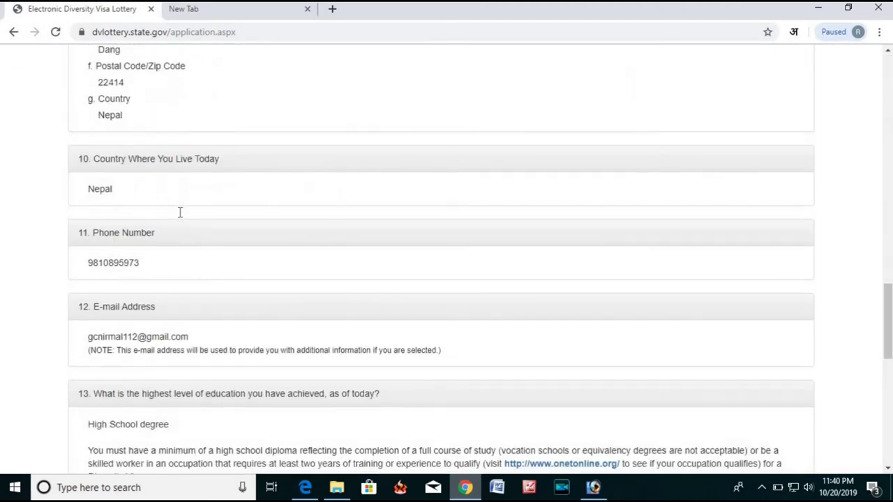
scroll(179, 217, "up", 15)
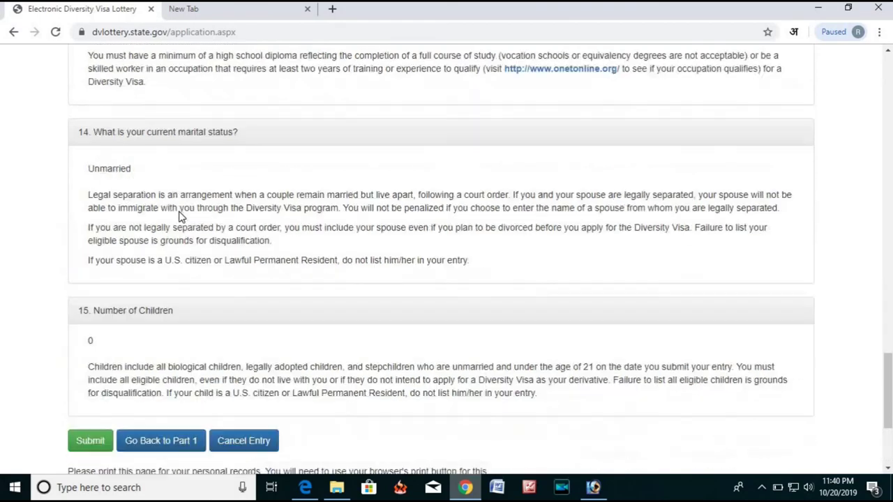
scroll(180, 211, "up", 10)
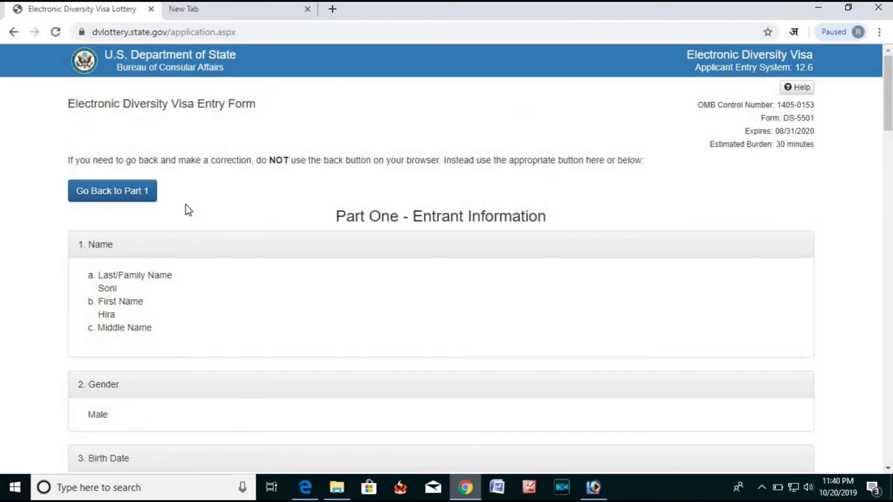
scroll(185, 211, "down", 12)
scroll(186, 213, "down", 15)
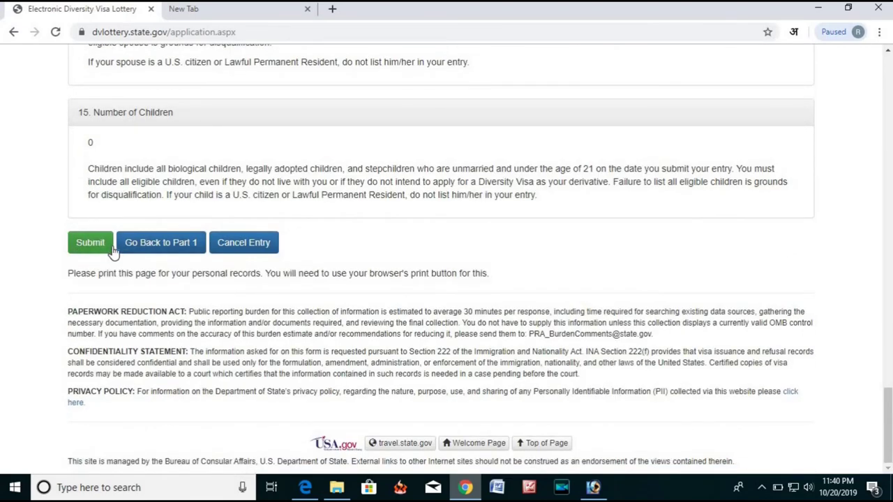
scroll(123, 209, "up", 1)
scroll(258, 254, "up", 12)
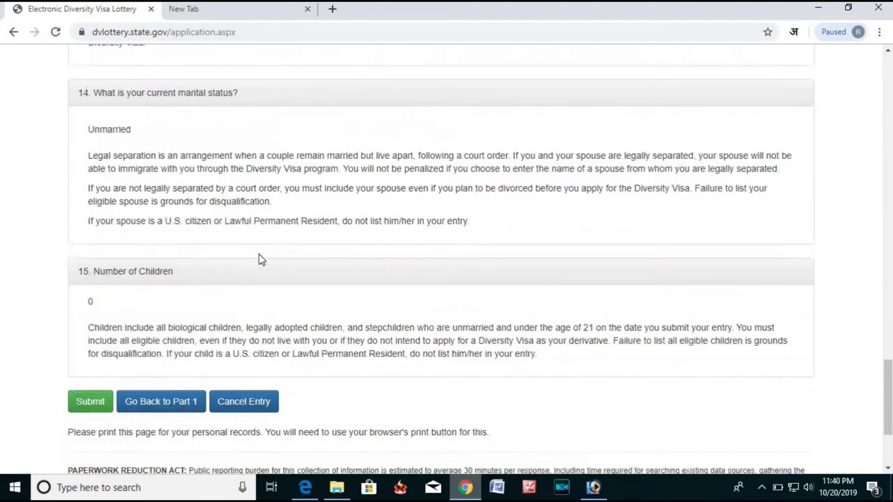
scroll(259, 256, "down", 13)
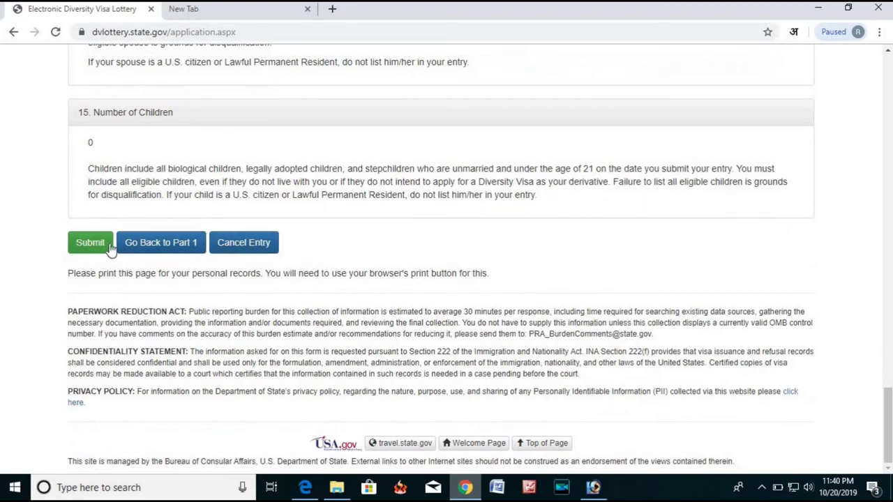
scroll(267, 139, "up", 10)
scroll(200, 106, "up", 13)
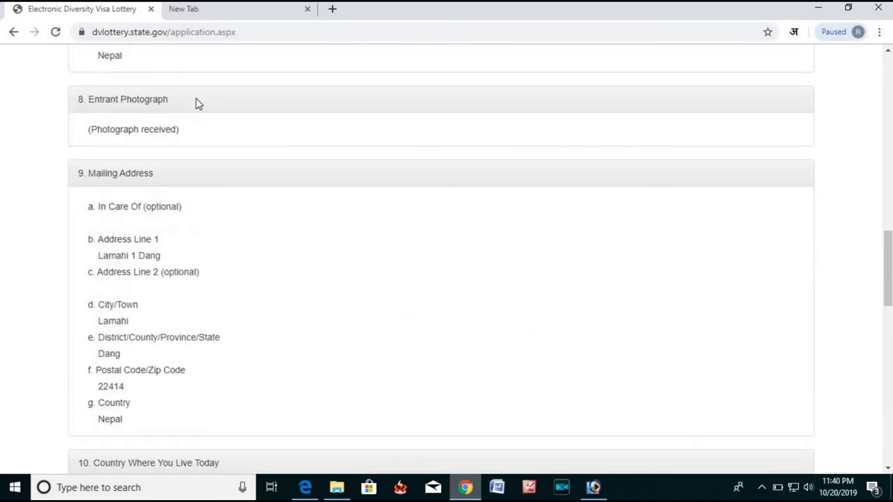
scroll(128, 128, "up", 3)
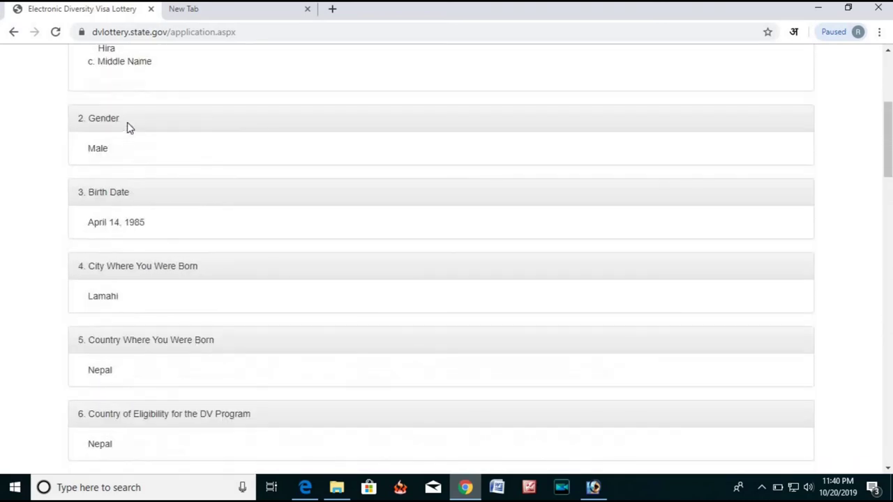
scroll(128, 125, "down", 12)
scroll(128, 125, "down", 6)
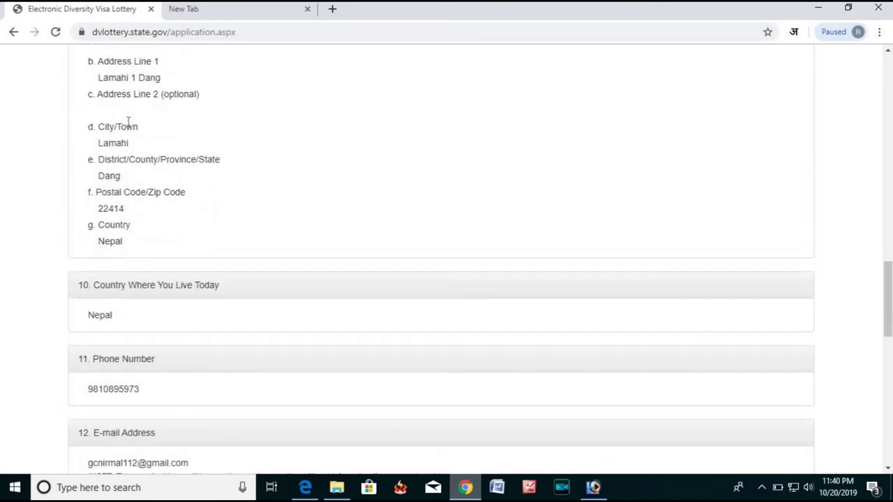
scroll(127, 128, "down", 6)
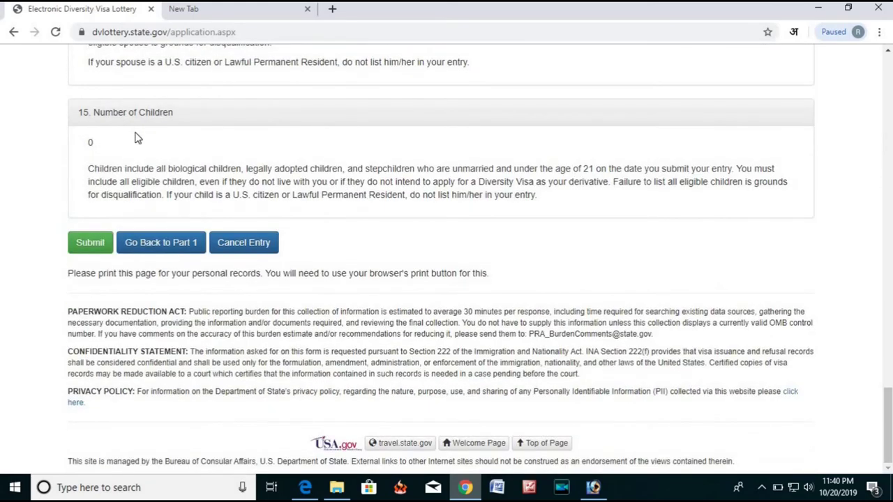
Submit the DV-2021 entry and check the Success confirmation page.
left_click(92, 244)
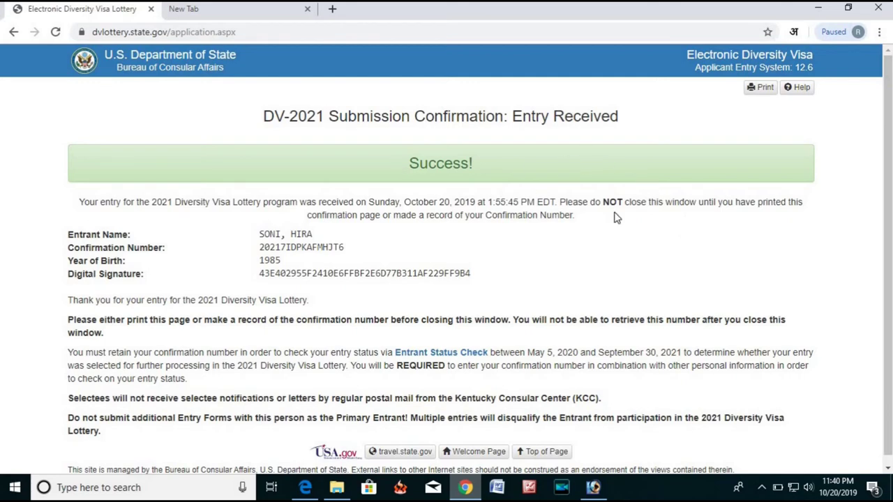
scroll(433, 178, "down", 1)
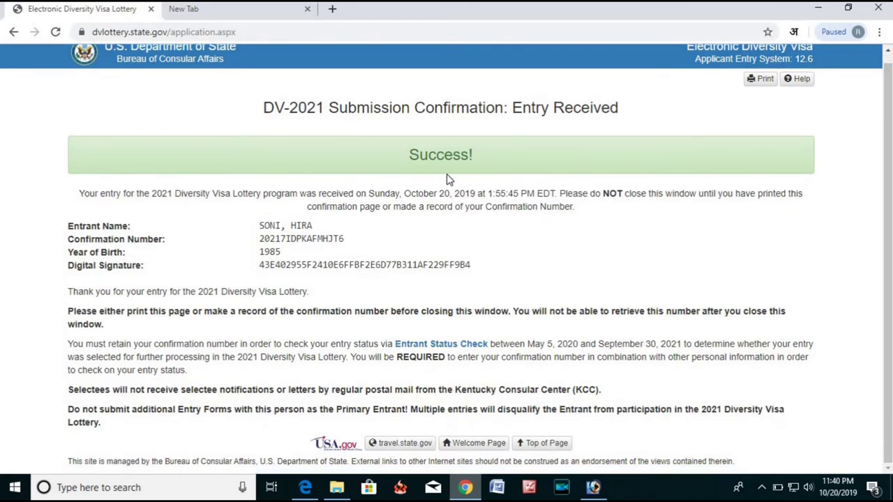
scroll(488, 190, "up", 1)
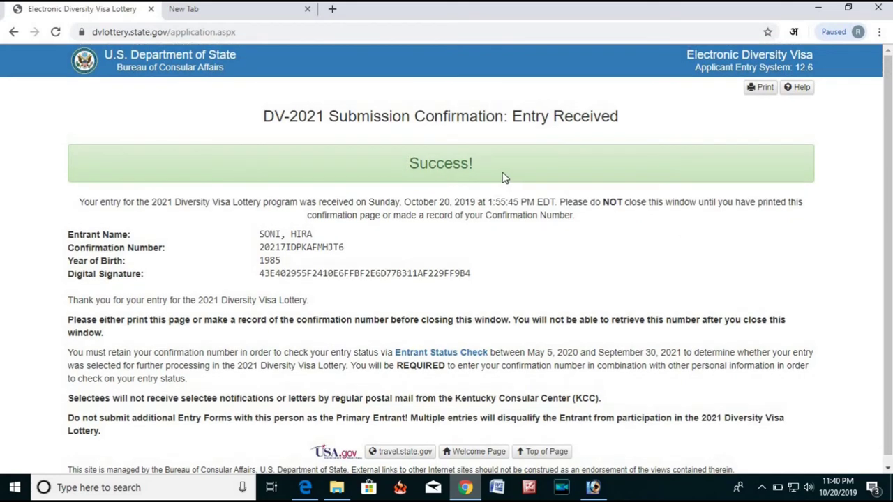
Print the confirmation page with Save as PDF as the destination.
left_click(770, 90)
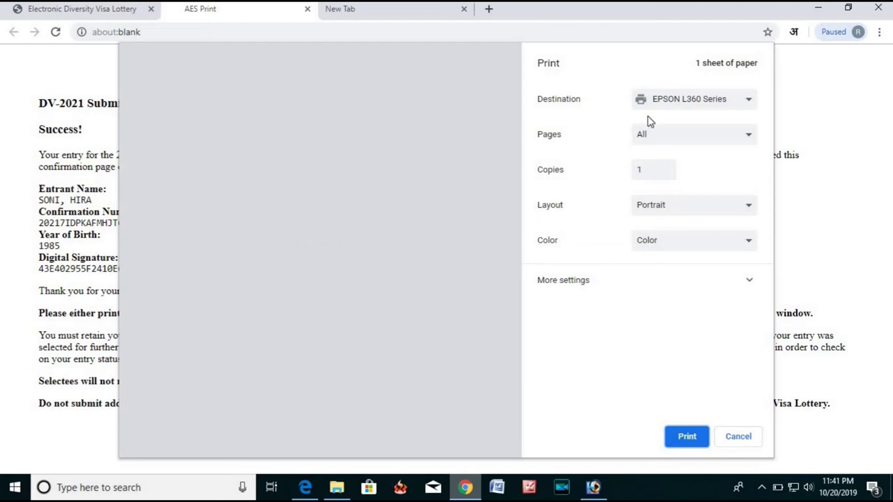
left_click(683, 104)
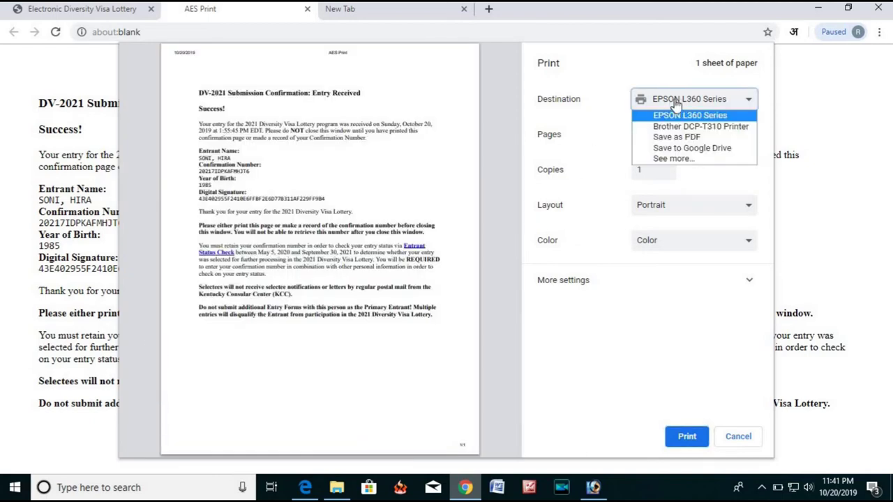
left_click(667, 140)
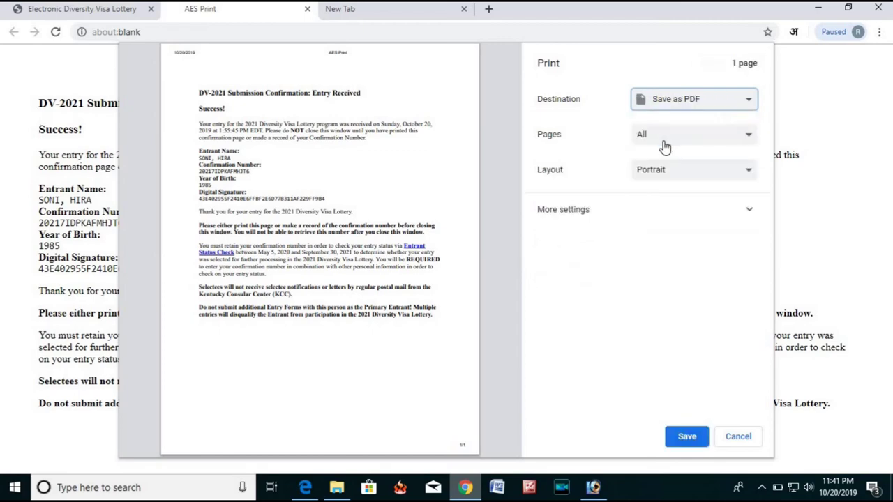
left_click(687, 437)
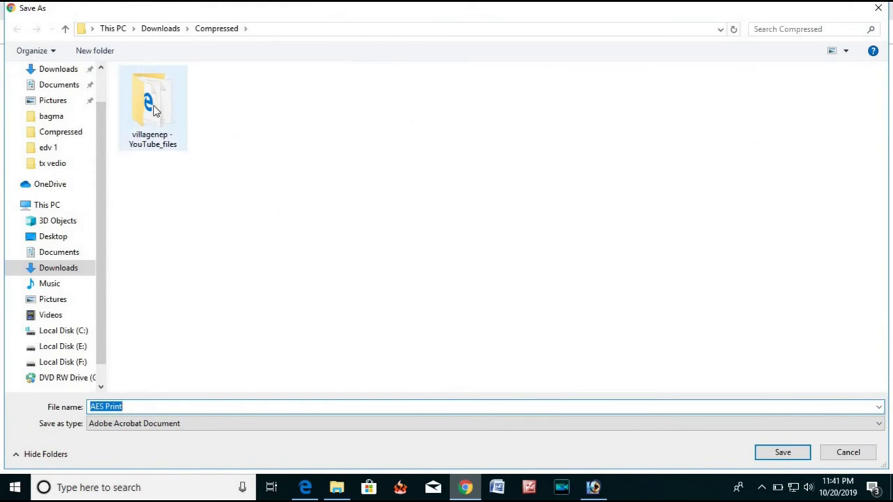
Save the PDF as 'AES Print' in F:\tx vedio\edv 1.
left_click(60, 361)
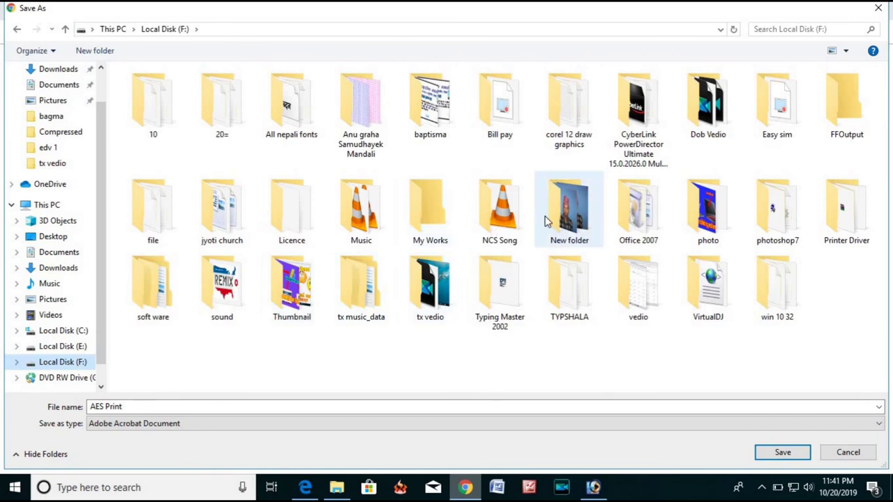
double_click(444, 301)
left_click(228, 132)
left_click(149, 408)
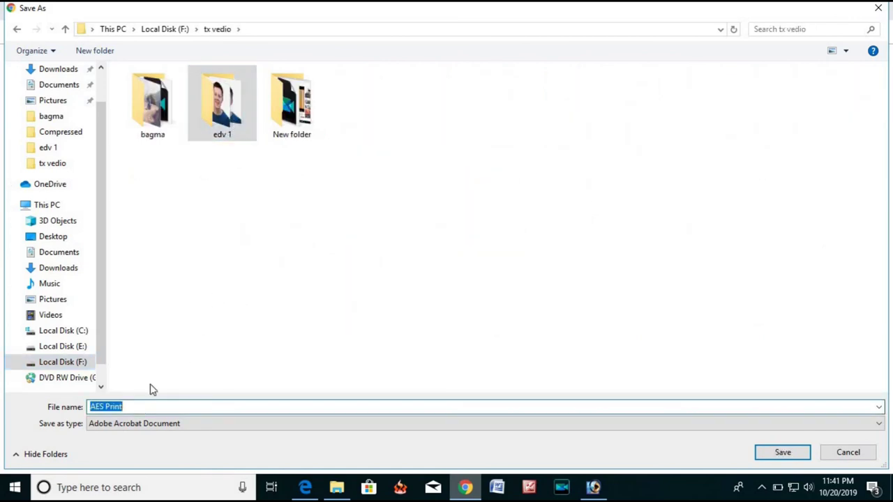
left_click(218, 94)
double_click(219, 94)
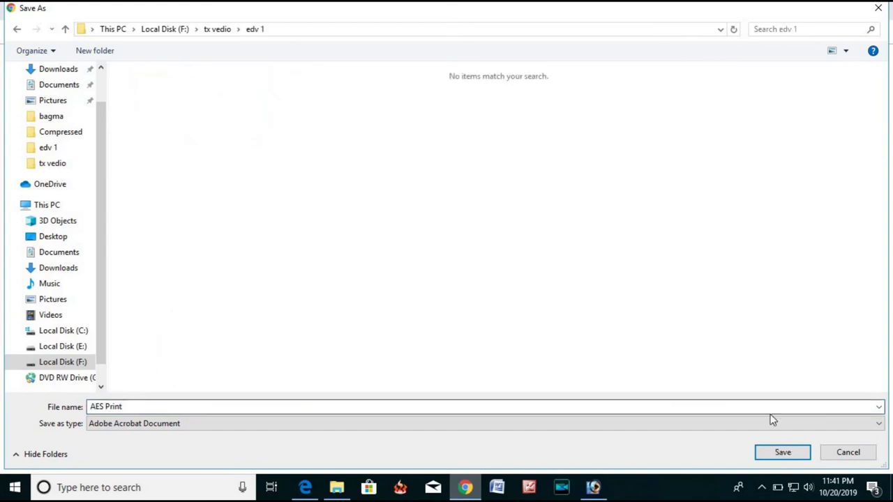
left_click(784, 452)
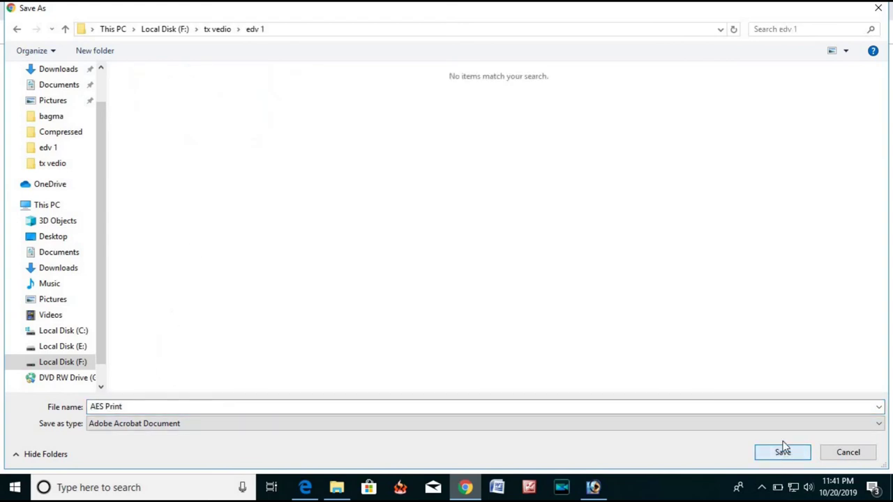